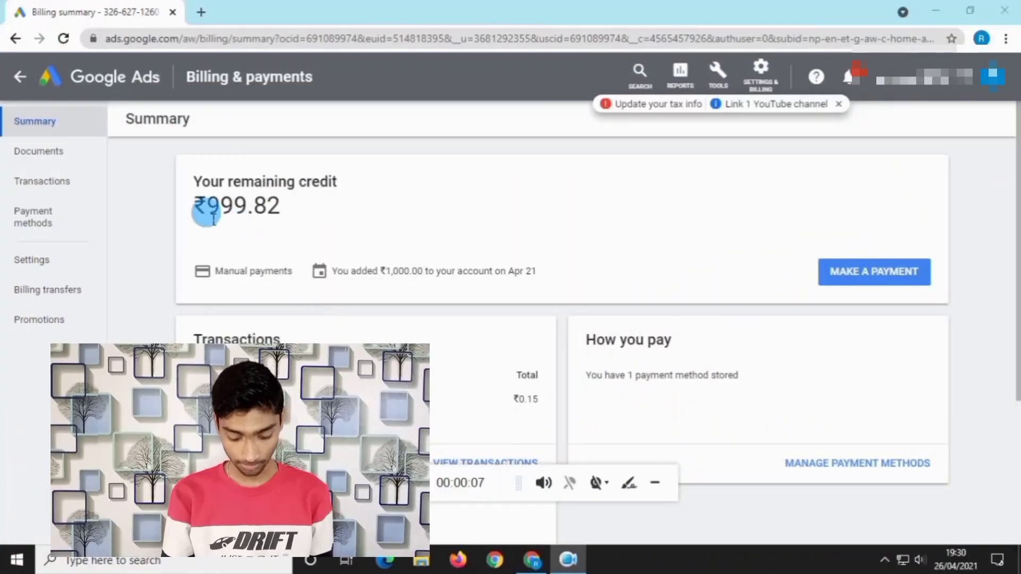
- Check the account's remaining credit in the billing summary
{"action": "left_click_drag", "start_coordinate": [195, 200], "coordinate": [287, 211]}
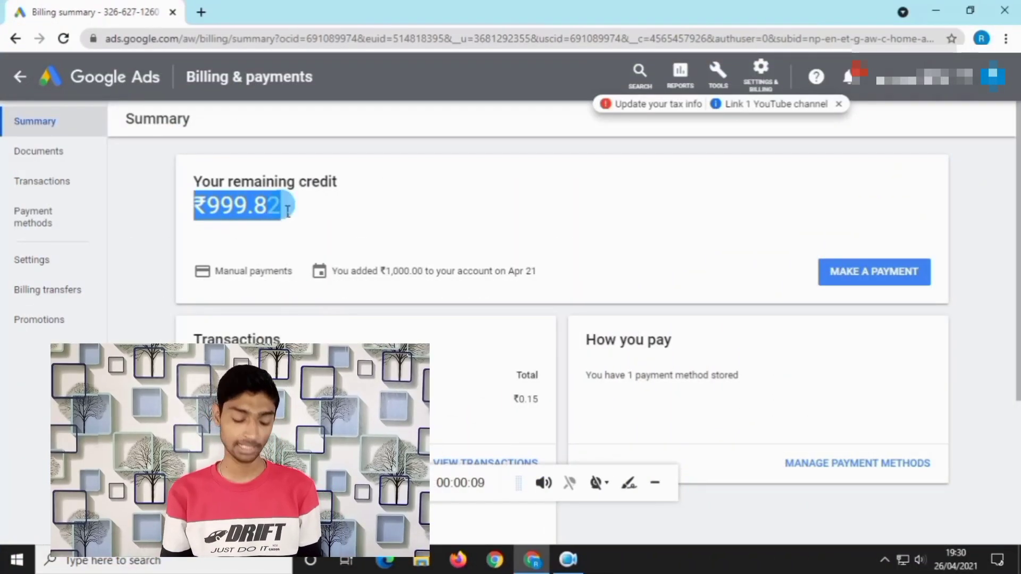
{"action": "left_click", "coordinate": [302, 215]}
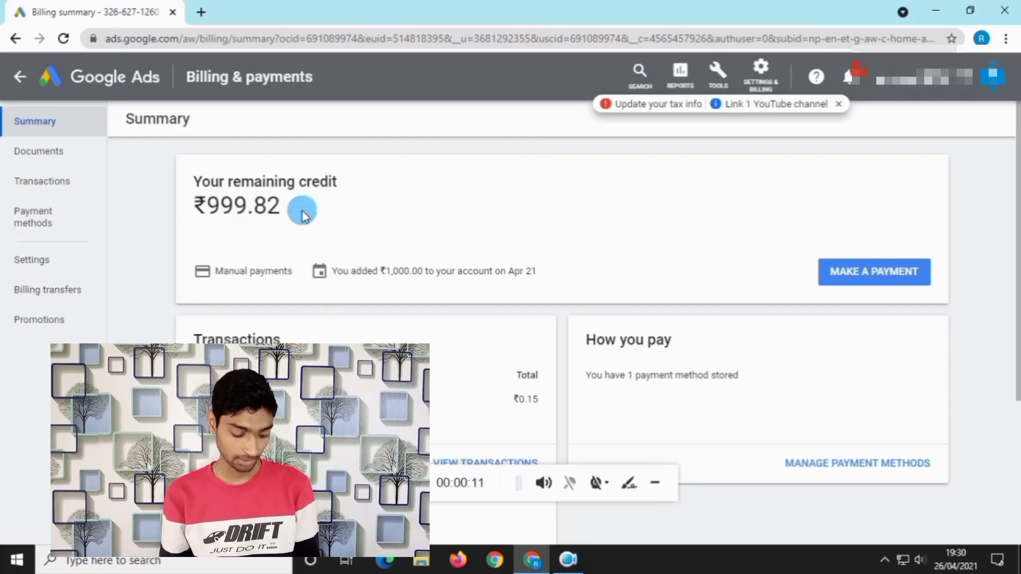
- Return to the campaigns overview and start a new Video campaign without a goal's guidance, keeping the preselected subtype
{"action": "left_click", "coordinate": [21, 81]}
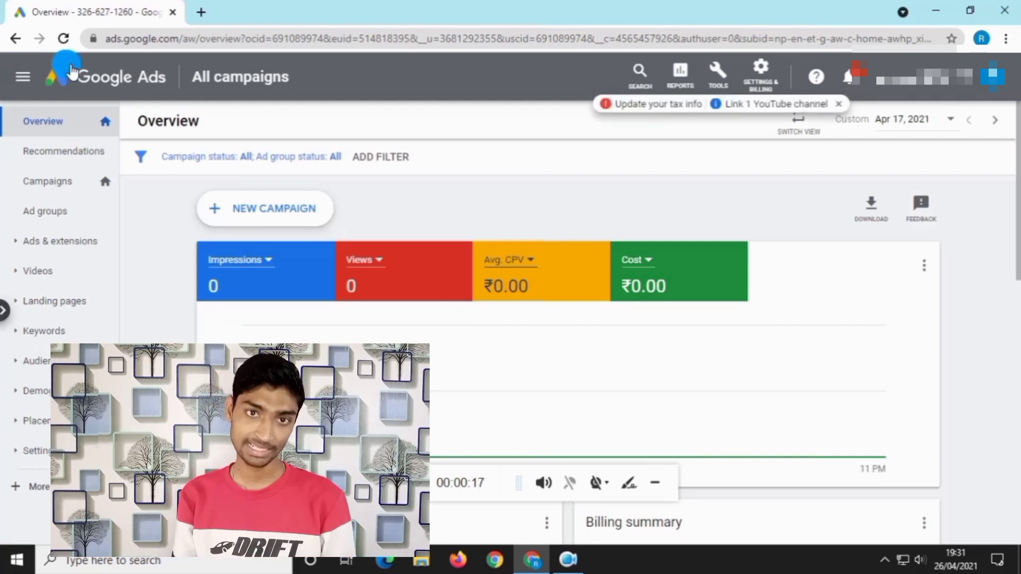
{"action": "left_click", "coordinate": [261, 215]}
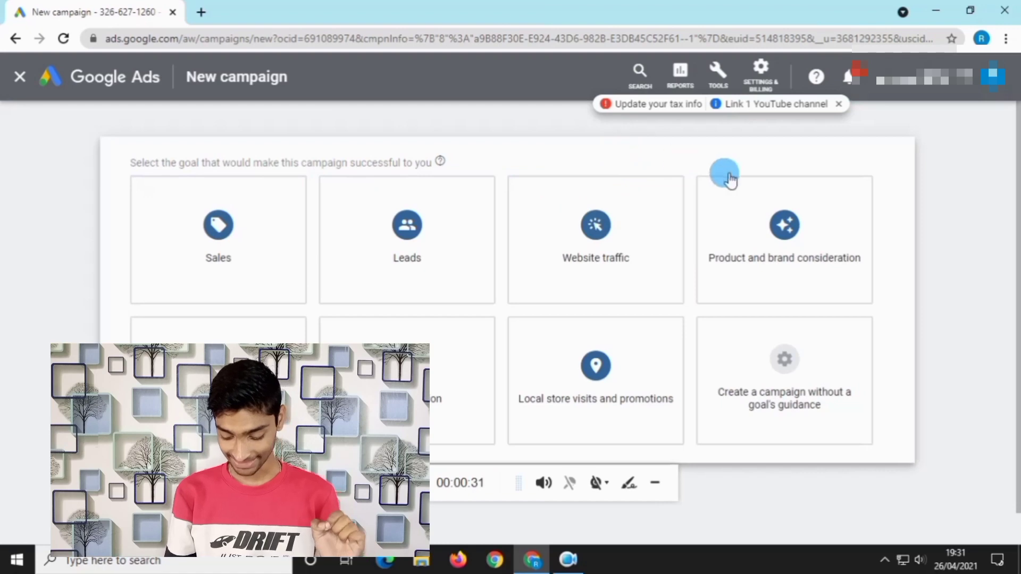
{"action": "left_click", "coordinate": [767, 387]}
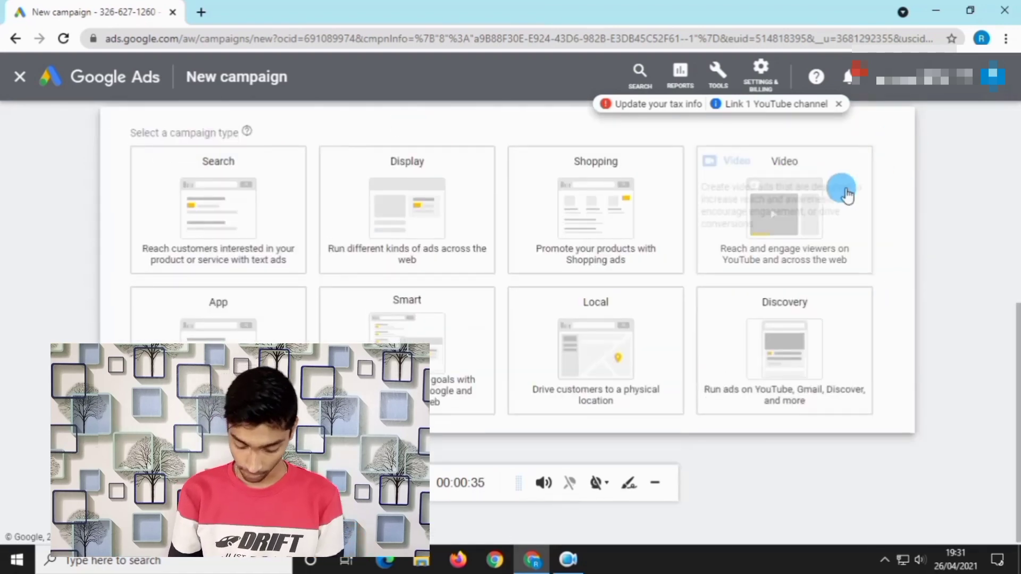
{"action": "left_click", "coordinate": [847, 196]}
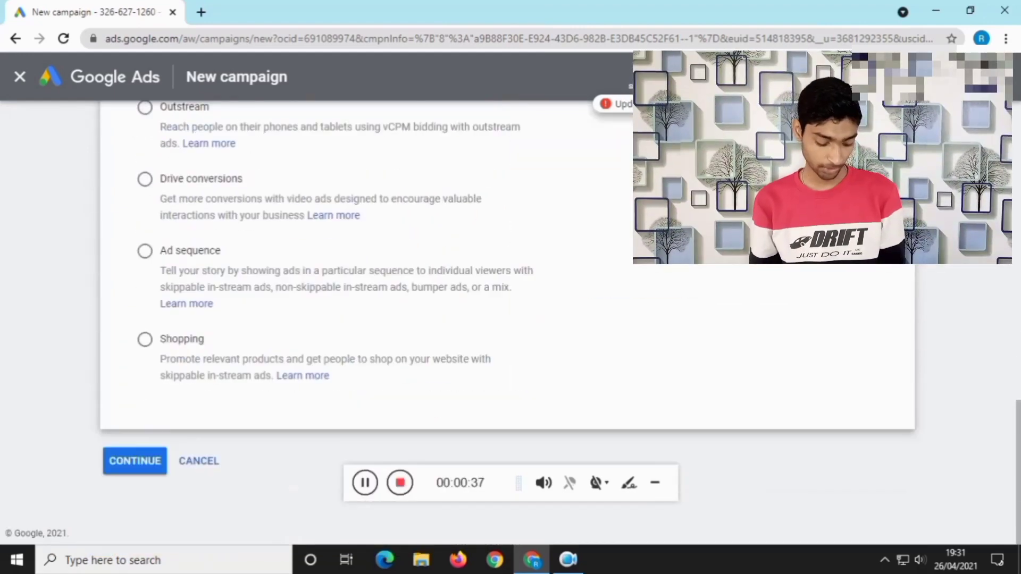
{"action": "left_click", "coordinate": [133, 462]}
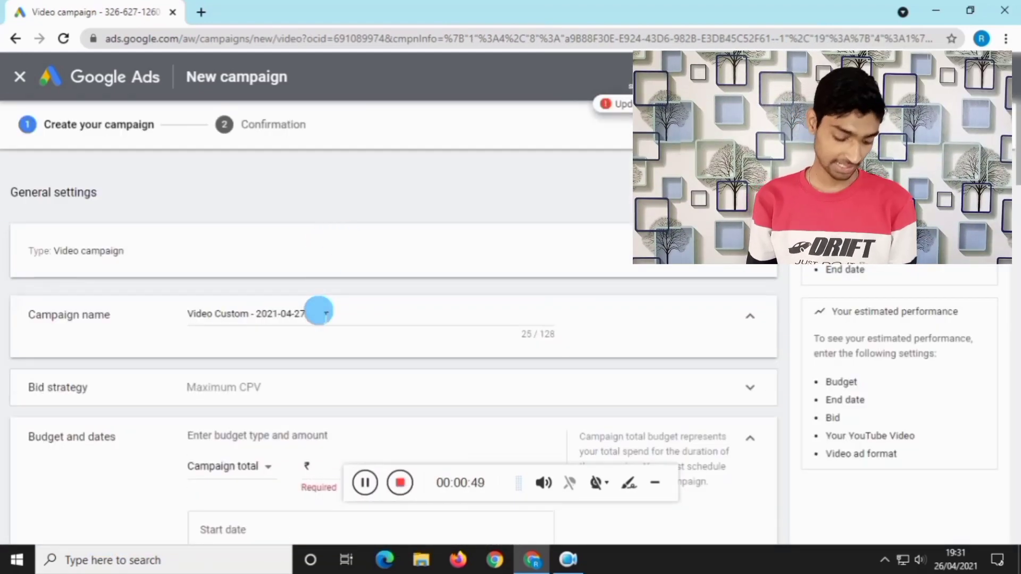
- Name the video campaign "game"
{"action": "left_click", "coordinate": [318, 312]}
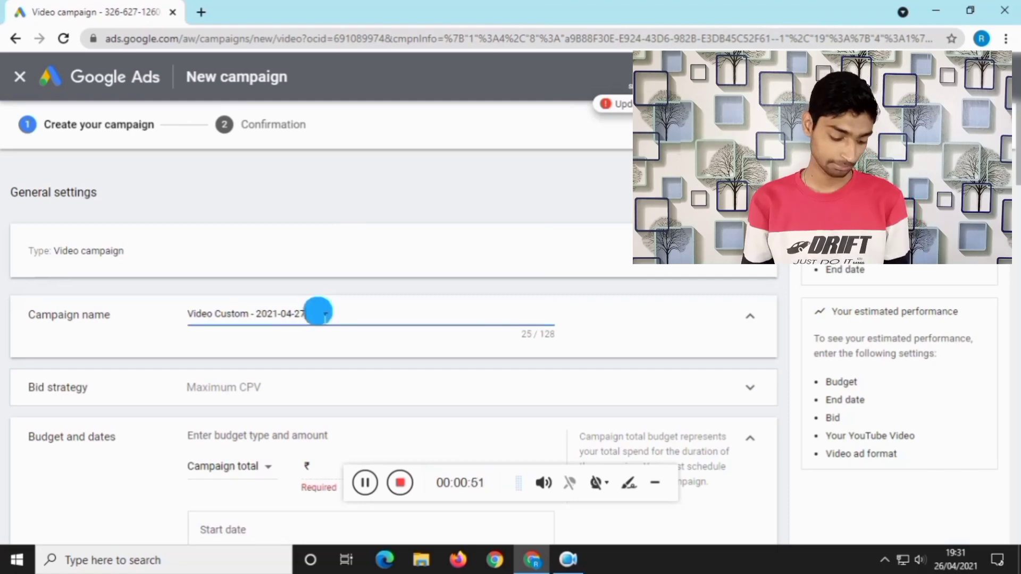
{"action": "key", "text": "ctrl+a"}
{"action": "type", "text": "ga"}
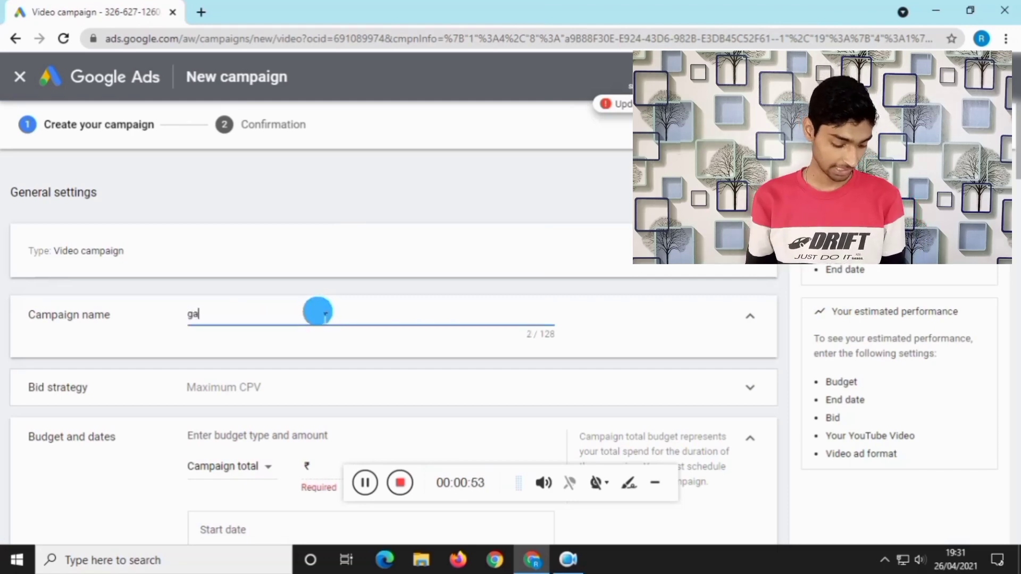
{"action": "type", "text": "me"}
{"action": "left_click", "coordinate": [343, 354]}
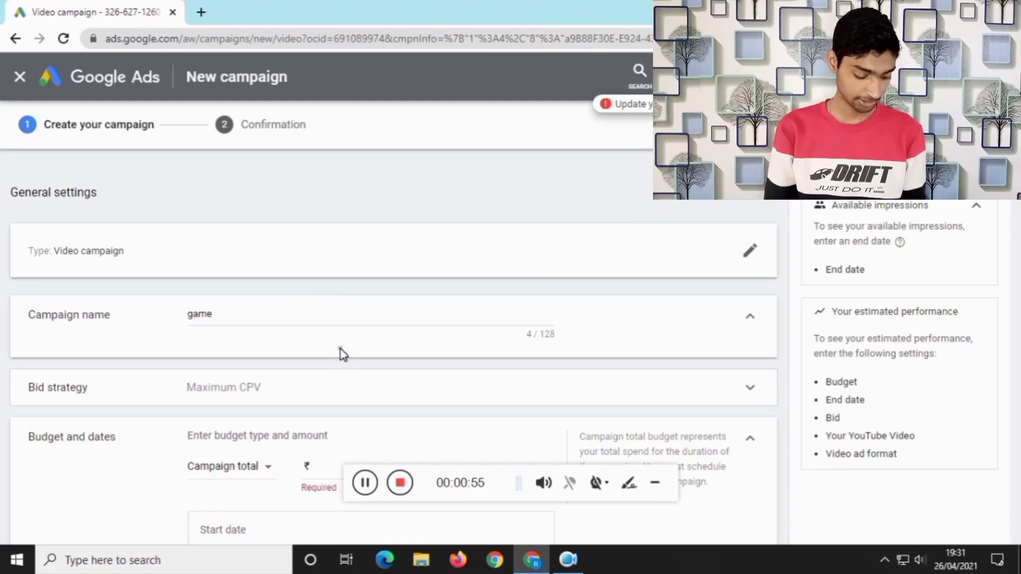
- Set the campaign budget to ₹150.00 and its budget type to Daily
{"action": "scroll", "coordinate": [399, 342], "scroll_direction": "down", "scroll_amount": 1}
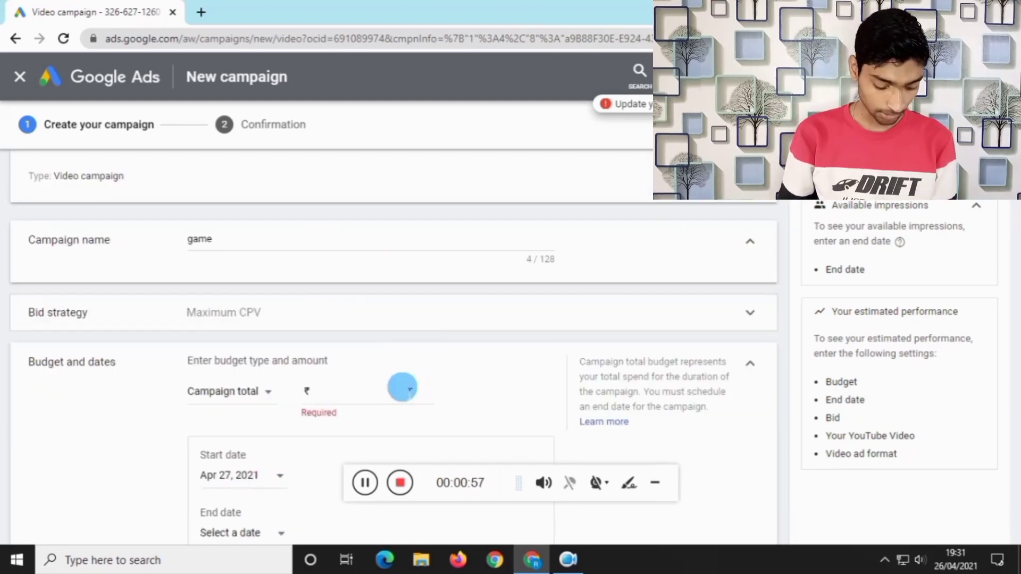
{"action": "left_click", "coordinate": [387, 399]}
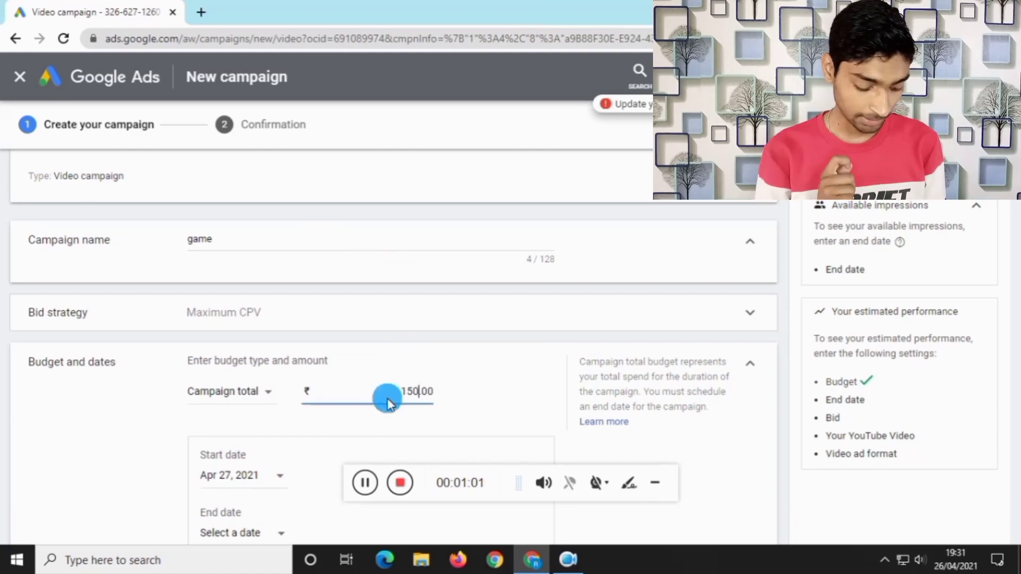
{"action": "left_click", "coordinate": [365, 376]}
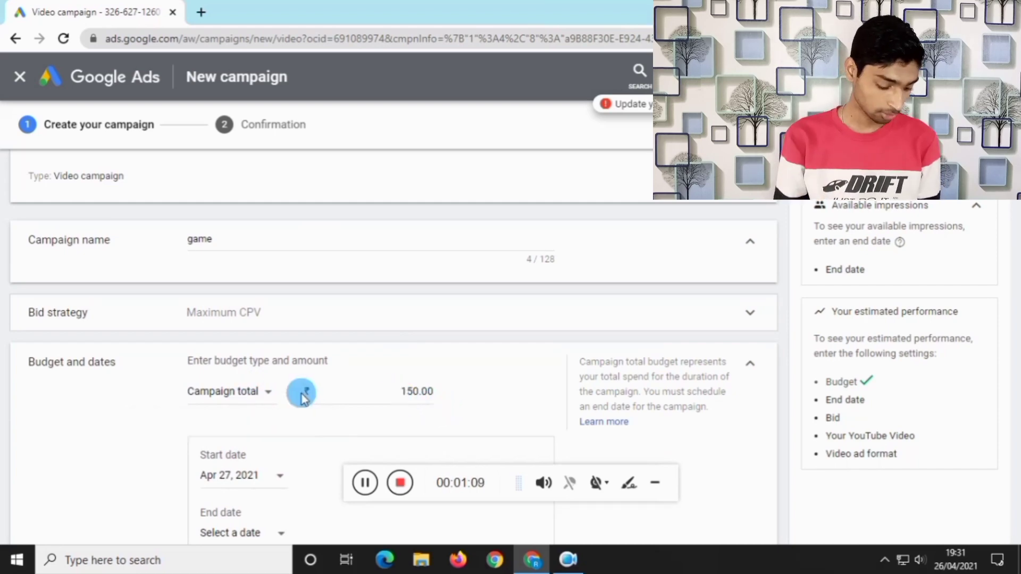
{"action": "left_click", "coordinate": [266, 393]}
{"action": "left_click", "coordinate": [257, 413]}
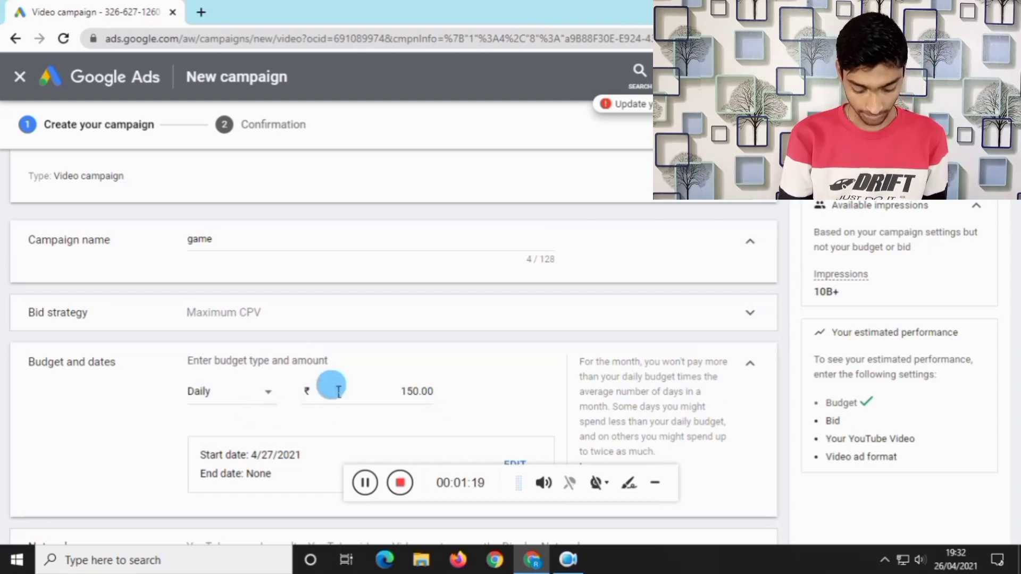
- Review the campaign's dates, networks, targeted locations, languages and inventory type options
{"action": "scroll", "coordinate": [463, 387], "scroll_direction": "down", "scroll_amount": 3}
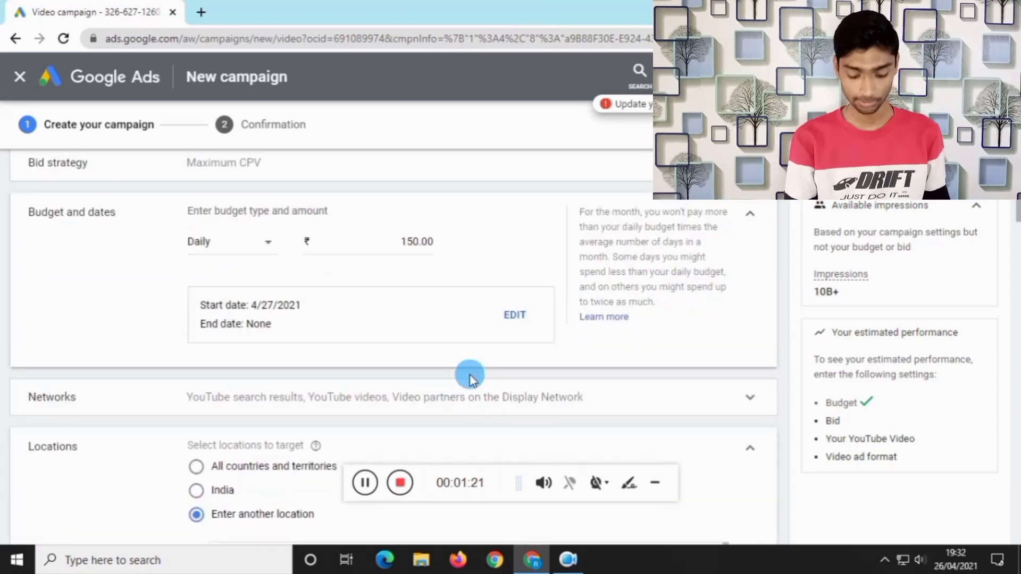
{"action": "scroll", "coordinate": [470, 376], "scroll_direction": "down", "scroll_amount": 4}
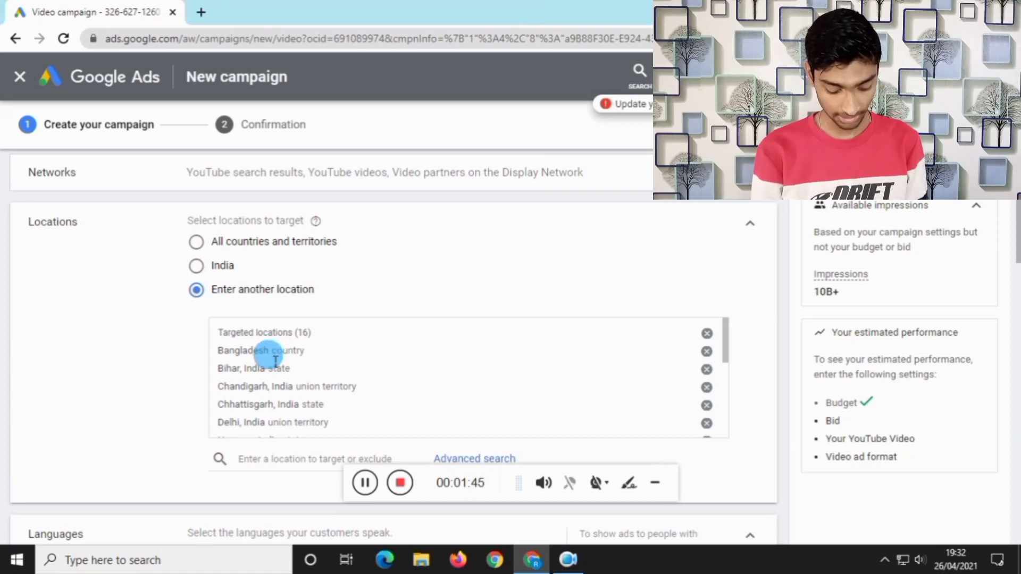
{"action": "scroll", "coordinate": [337, 330], "scroll_direction": "down", "scroll_amount": 10}
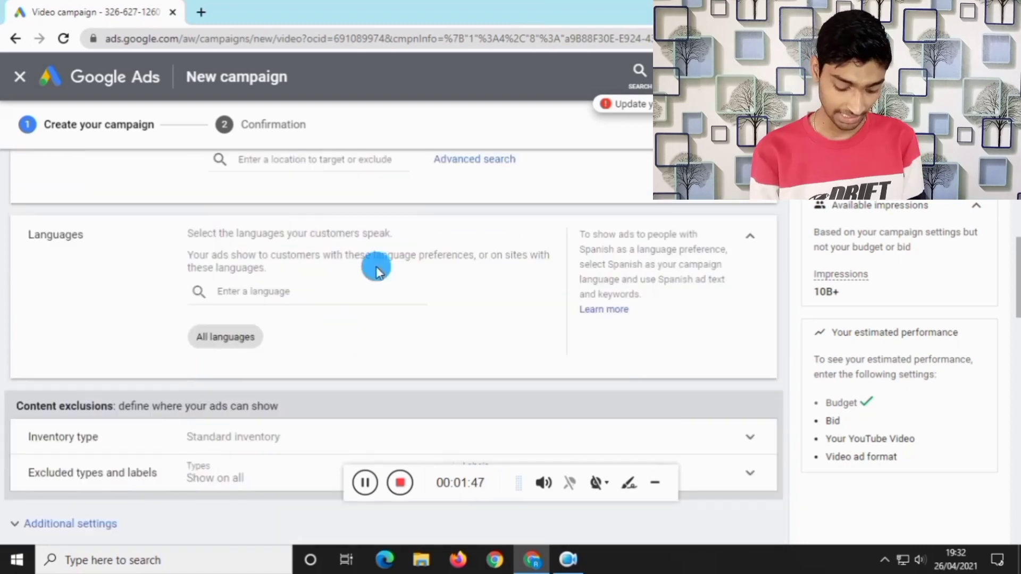
{"action": "left_click", "coordinate": [271, 294]}
{"action": "left_click", "coordinate": [486, 318]}
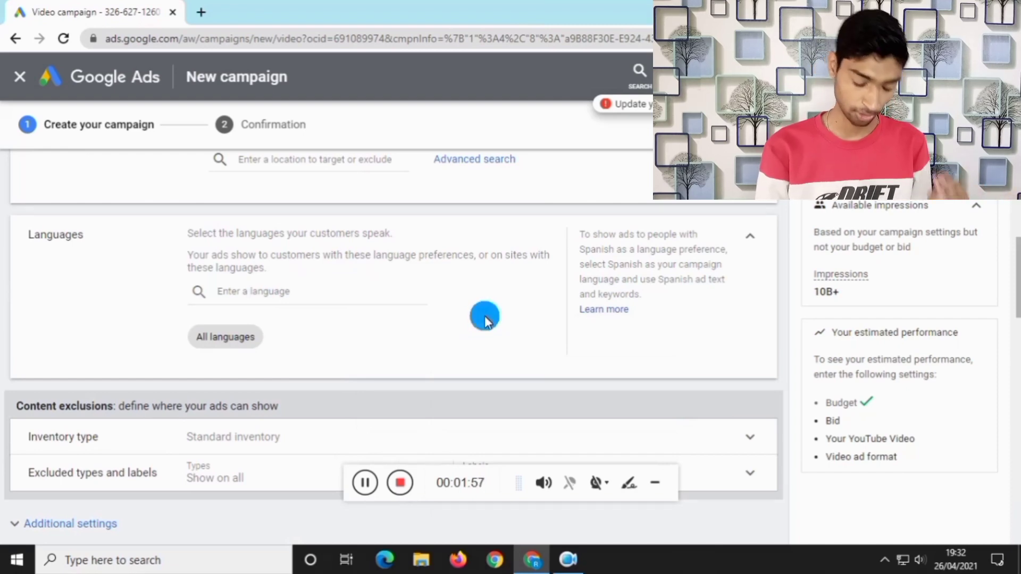
{"action": "scroll", "coordinate": [485, 316], "scroll_direction": "down", "scroll_amount": 3}
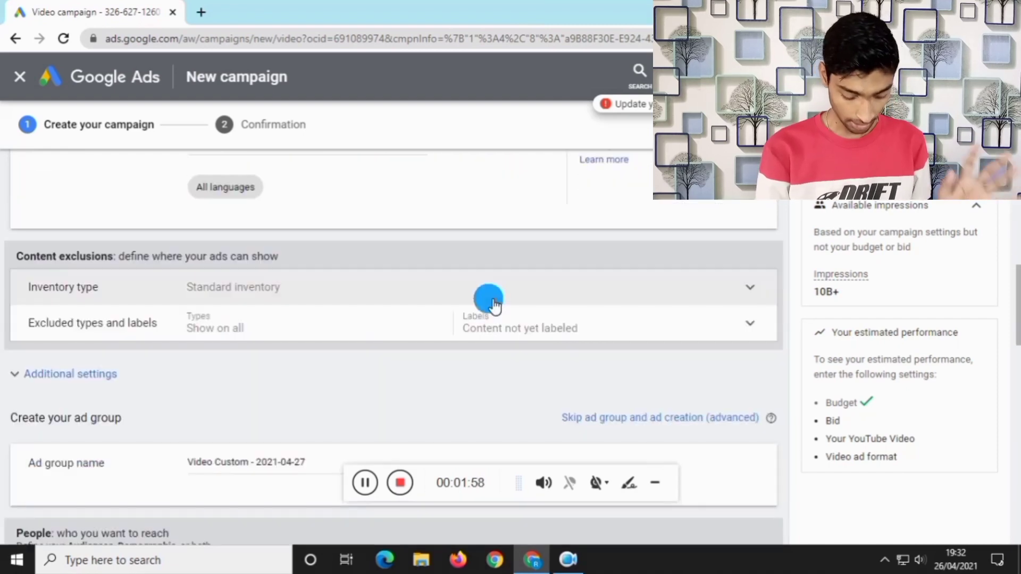
{"action": "left_click", "coordinate": [344, 283]}
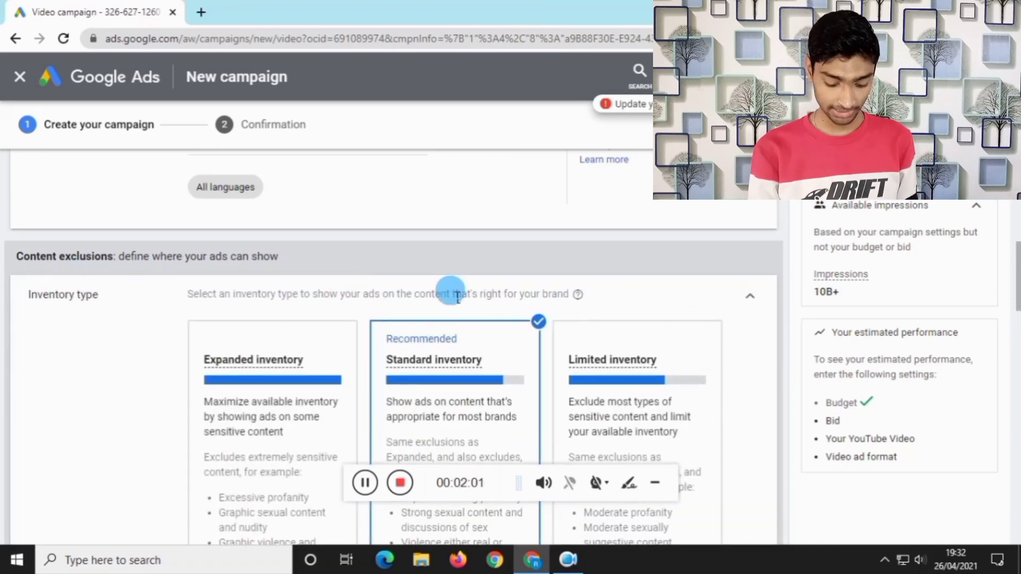
{"action": "left_click", "coordinate": [747, 297]}
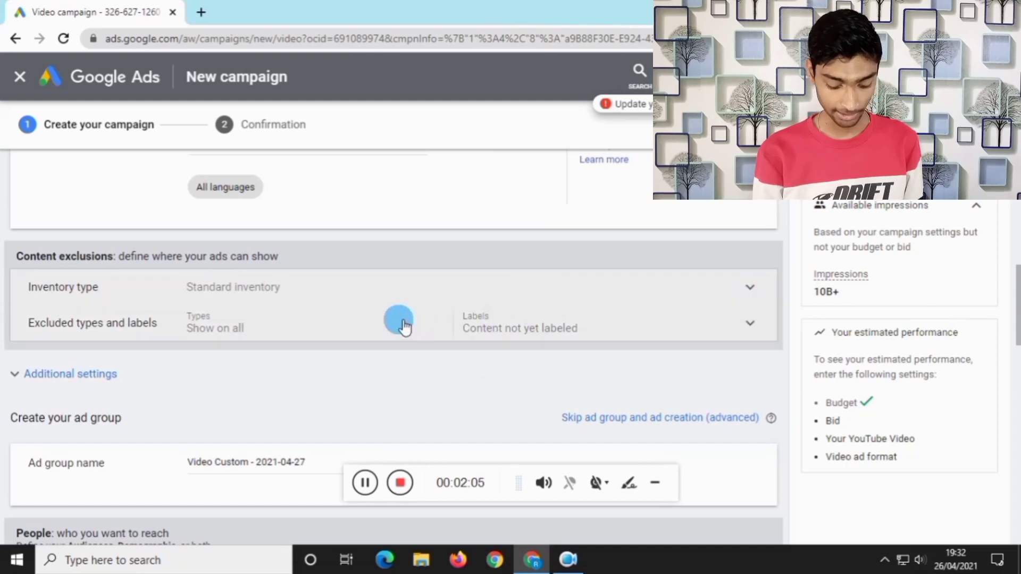
- Exclude embedded YouTube videos from the ad placements and stop excluding content not yet labeled
{"action": "left_click", "coordinate": [119, 320]}
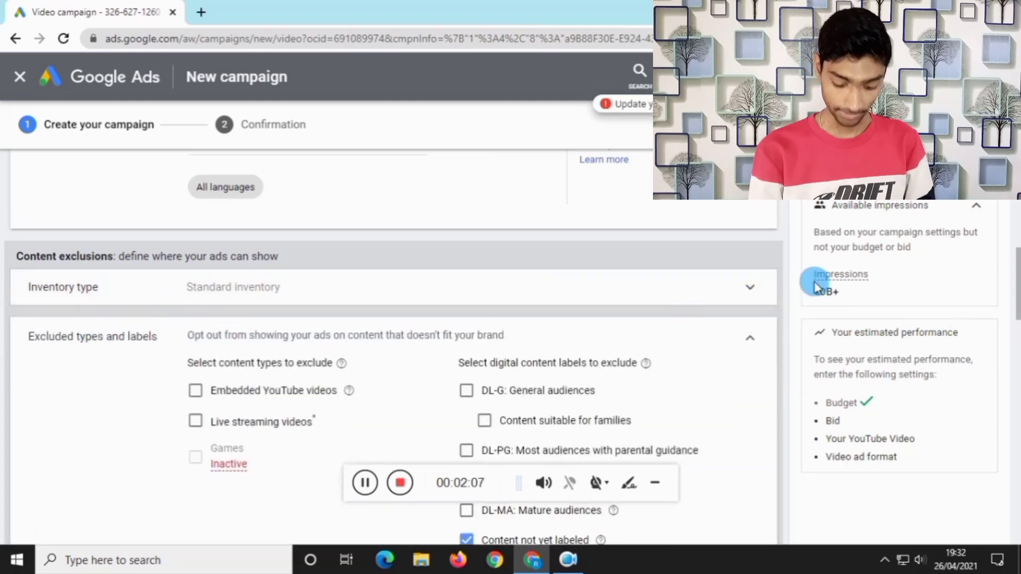
{"action": "scroll", "coordinate": [735, 303], "scroll_direction": "down", "scroll_amount": 4}
{"action": "left_click", "coordinate": [525, 319]}
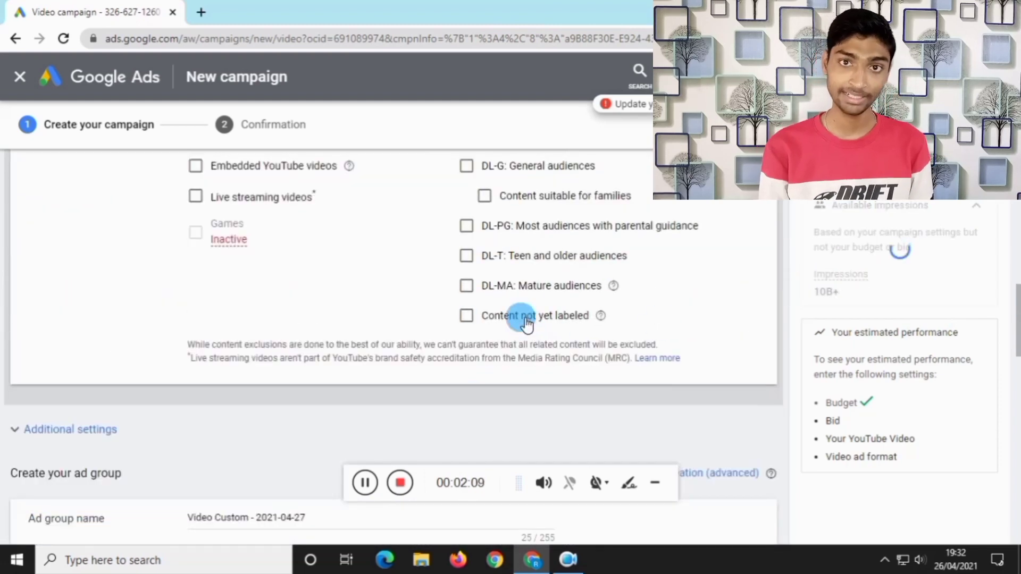
{"action": "scroll", "coordinate": [527, 322], "scroll_direction": "up", "scroll_amount": 1}
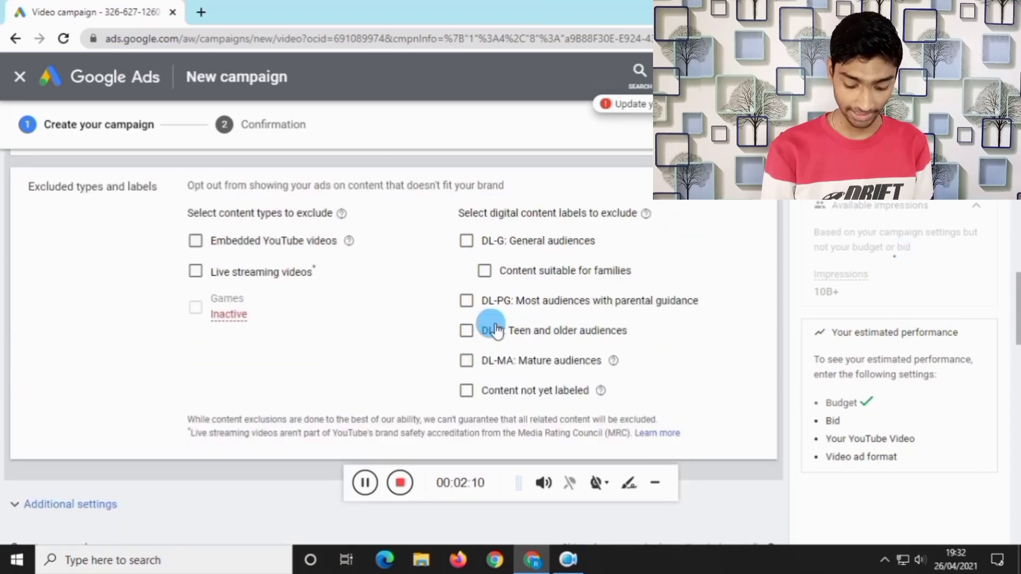
{"action": "left_click", "coordinate": [276, 243]}
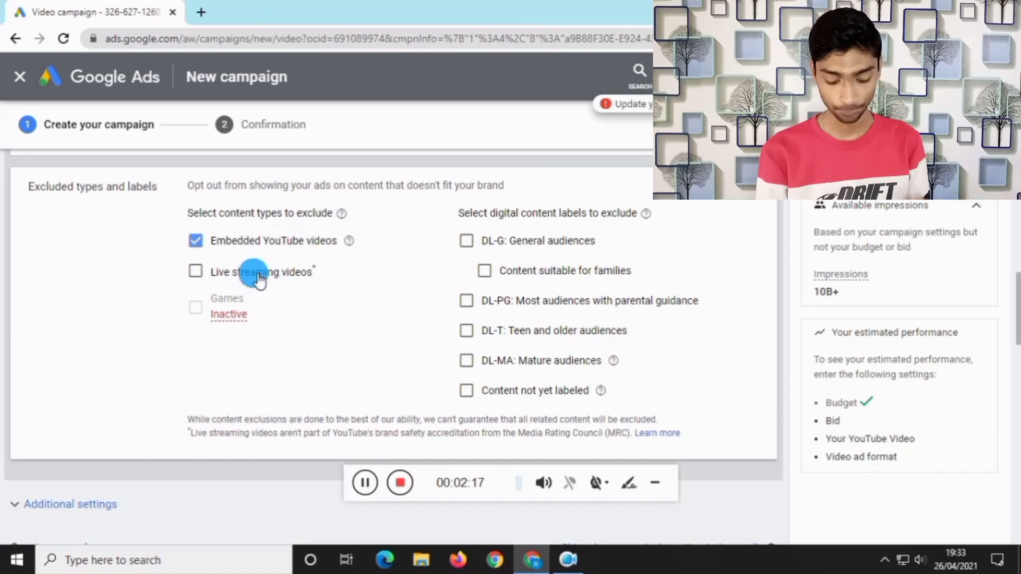
- In the additional settings, switch to specific device targeting and exclude TV screens
{"action": "scroll", "coordinate": [367, 289], "scroll_direction": "down", "scroll_amount": 1}
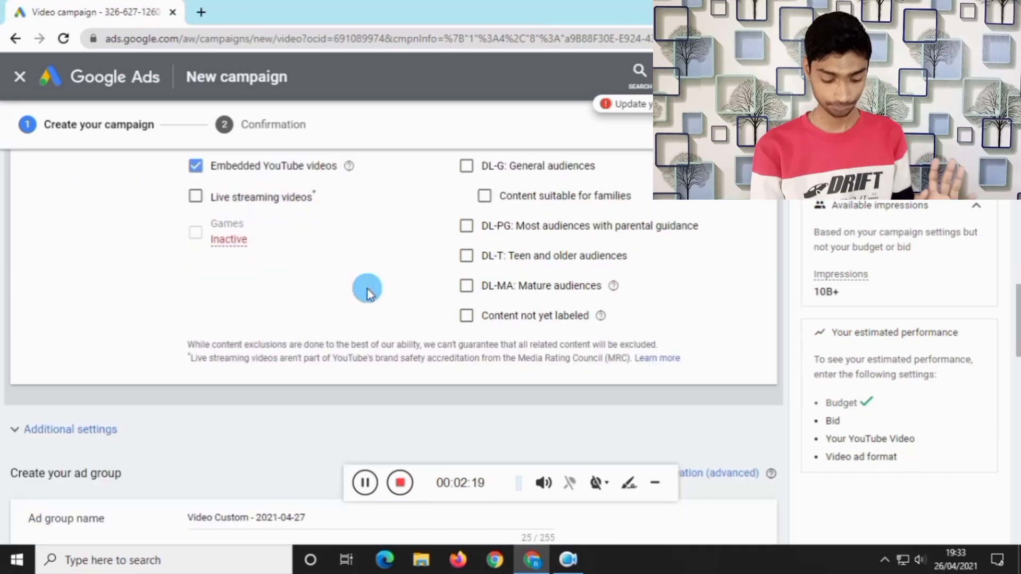
{"action": "scroll", "coordinate": [367, 289], "scroll_direction": "down", "scroll_amount": 2}
{"action": "left_click", "coordinate": [123, 284]}
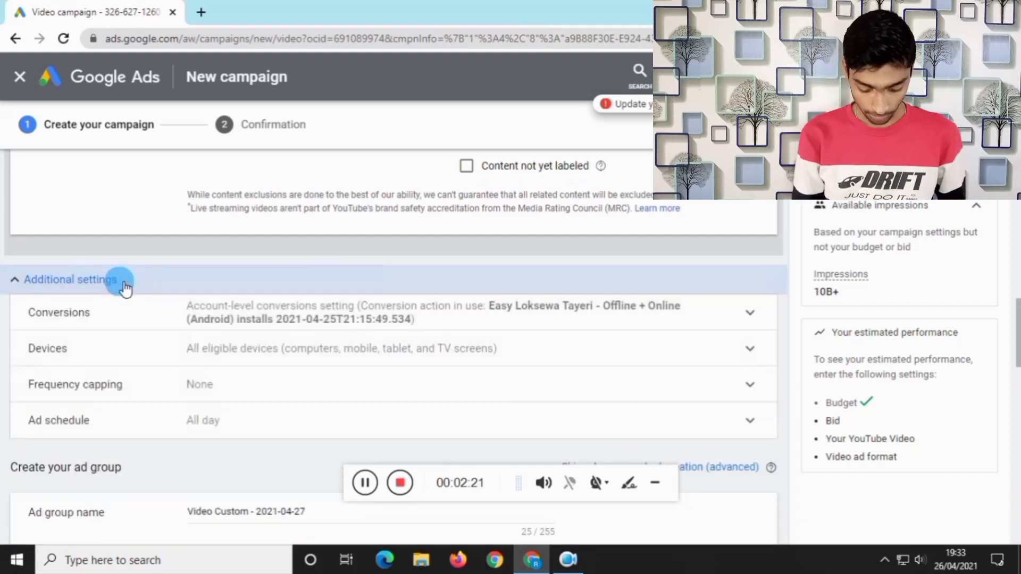
{"action": "left_click", "coordinate": [333, 343]}
{"action": "scroll", "coordinate": [331, 319], "scroll_direction": "down", "scroll_amount": 1}
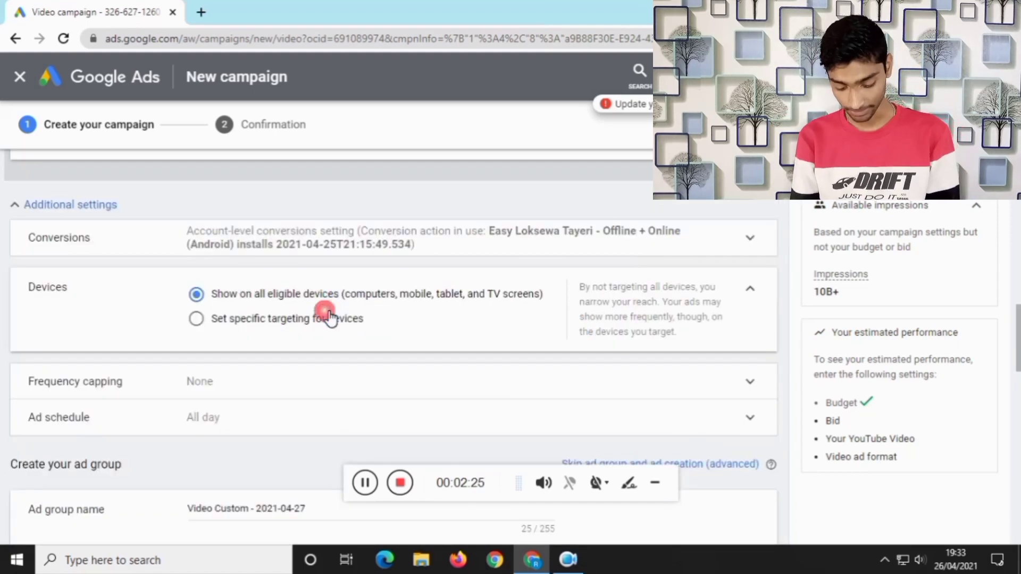
{"action": "left_click", "coordinate": [329, 317]}
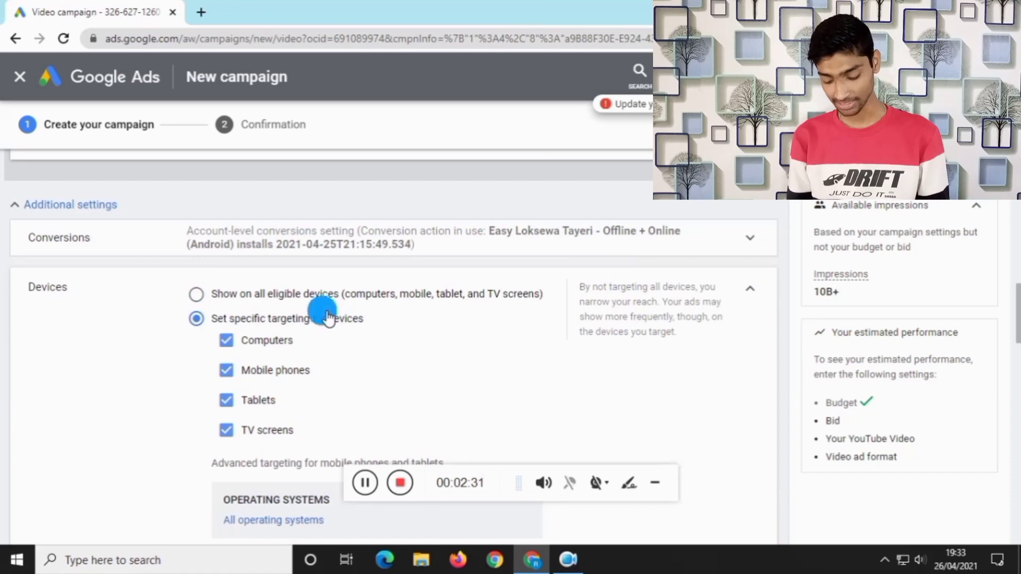
{"action": "scroll", "coordinate": [327, 314], "scroll_direction": "down", "scroll_amount": 1}
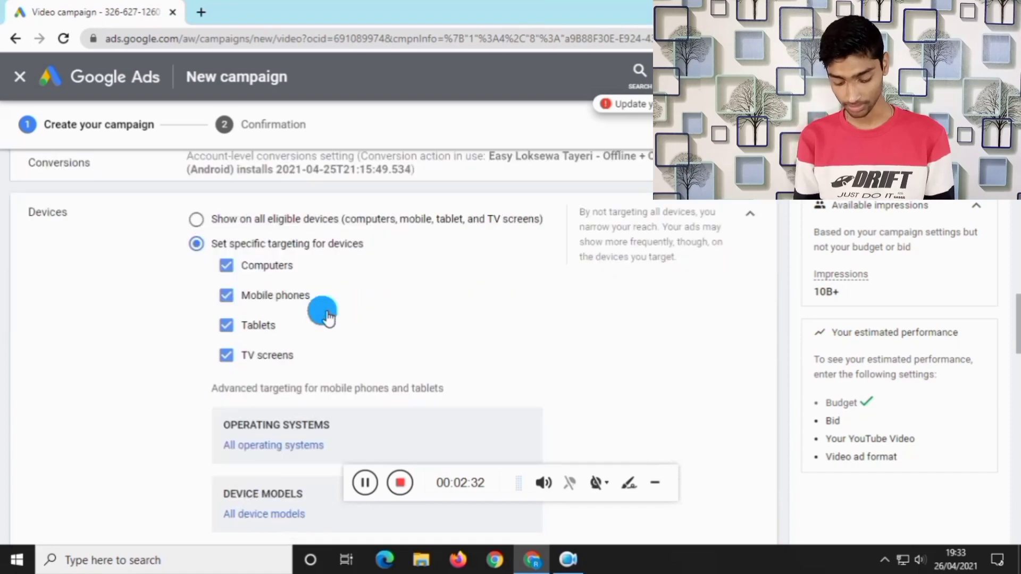
{"action": "left_click", "coordinate": [226, 355]}
{"action": "scroll", "coordinate": [362, 349], "scroll_direction": "up", "scroll_amount": 1}
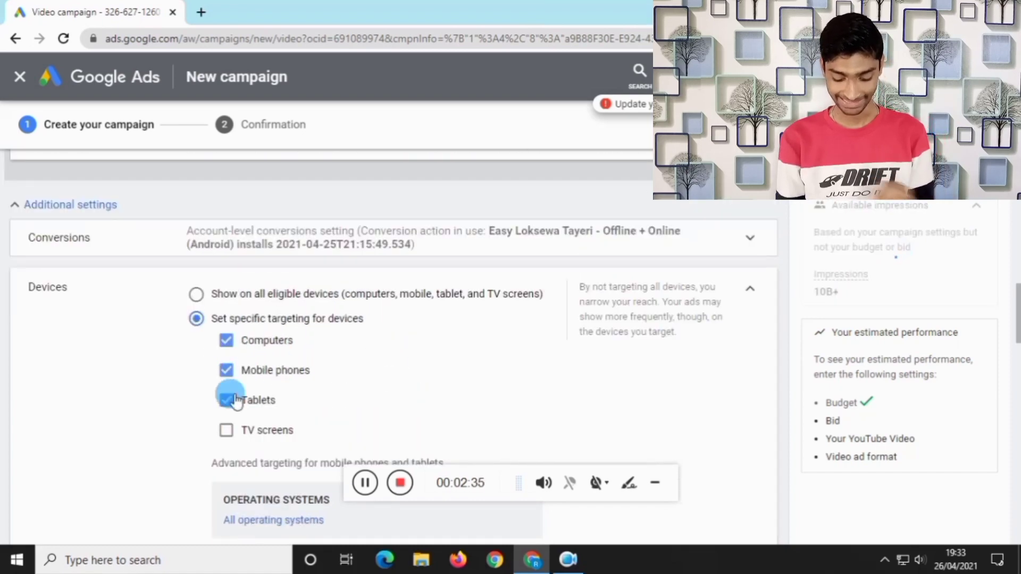
{"action": "left_click", "coordinate": [748, 292]}
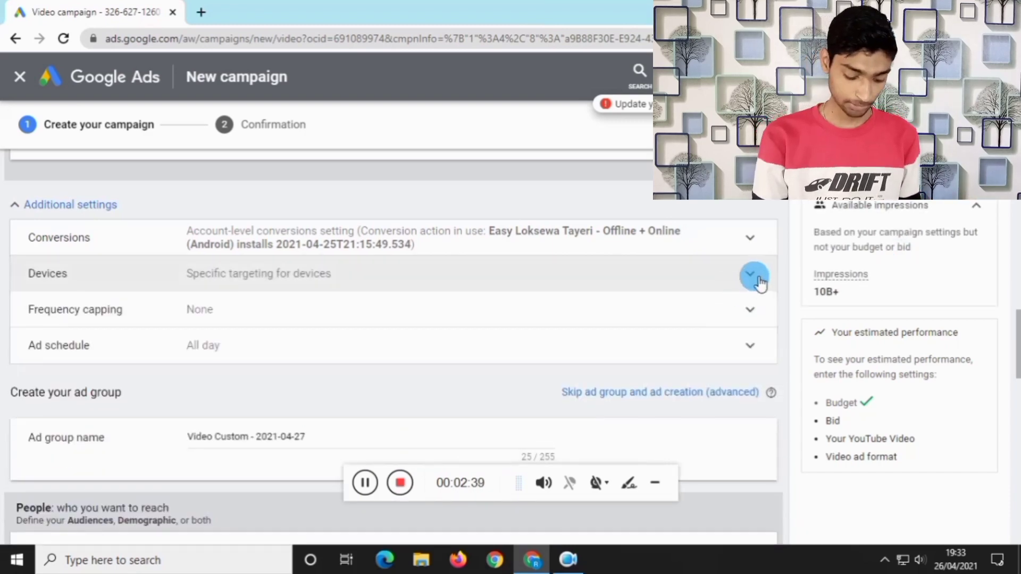
- Enable only the view frequency cap under frequency capping and limit it to 1 view per month
{"action": "left_click", "coordinate": [688, 312]}
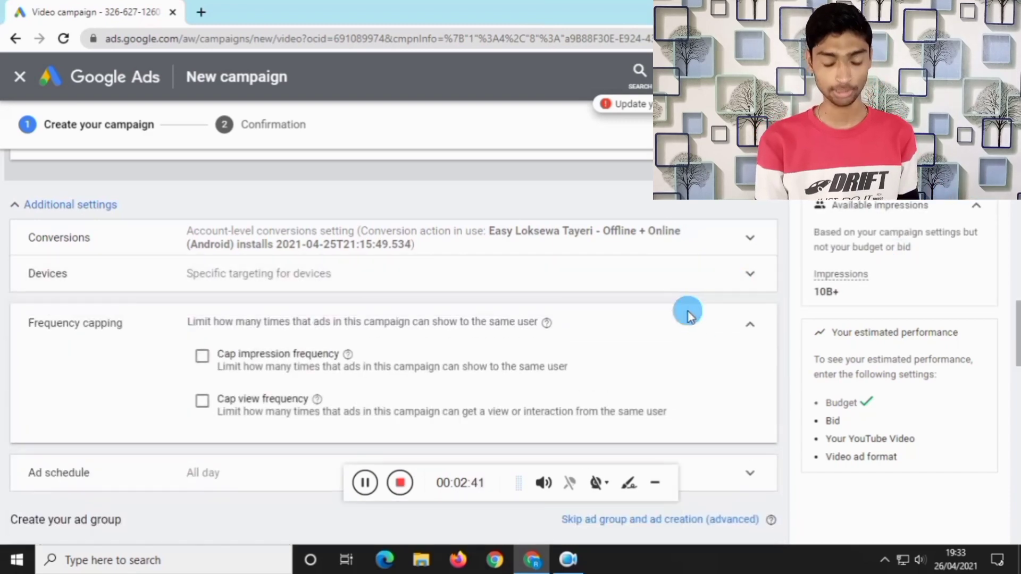
{"action": "scroll", "coordinate": [688, 312], "scroll_direction": "down", "scroll_amount": 1}
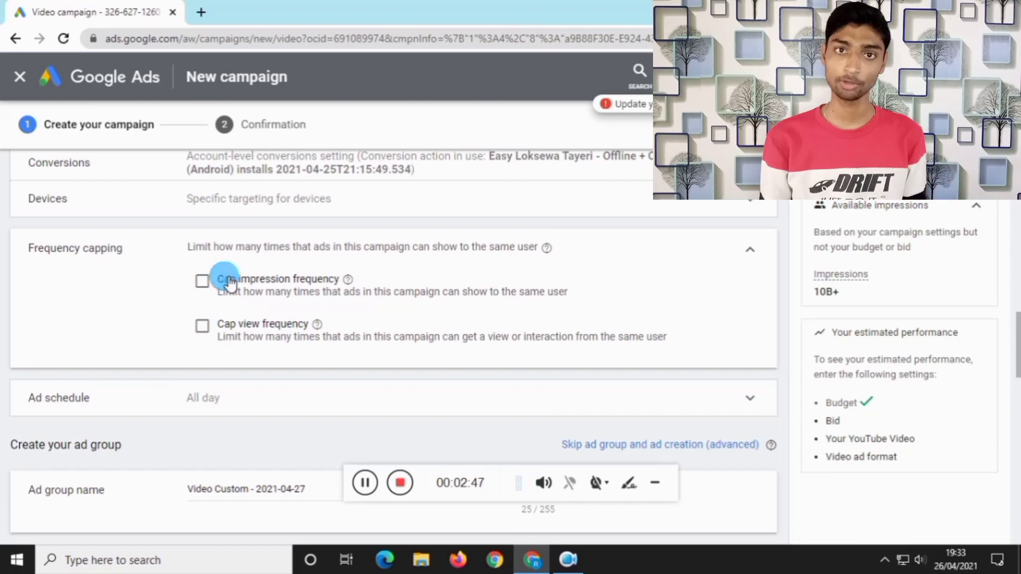
{"action": "left_click", "coordinate": [202, 326]}
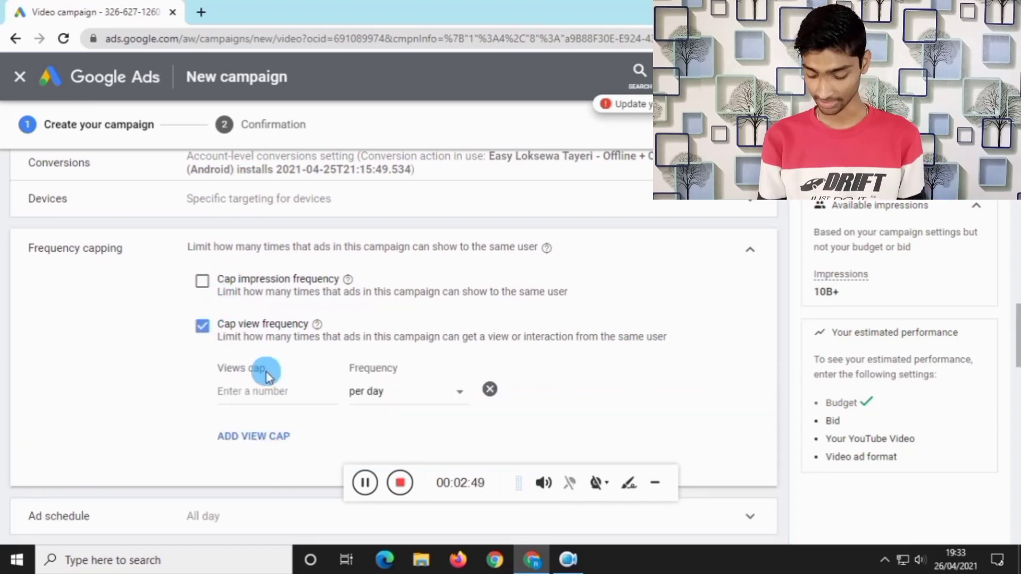
{"action": "left_click", "coordinate": [286, 394]}
{"action": "type", "text": "1"}
{"action": "left_click", "coordinate": [405, 391]}
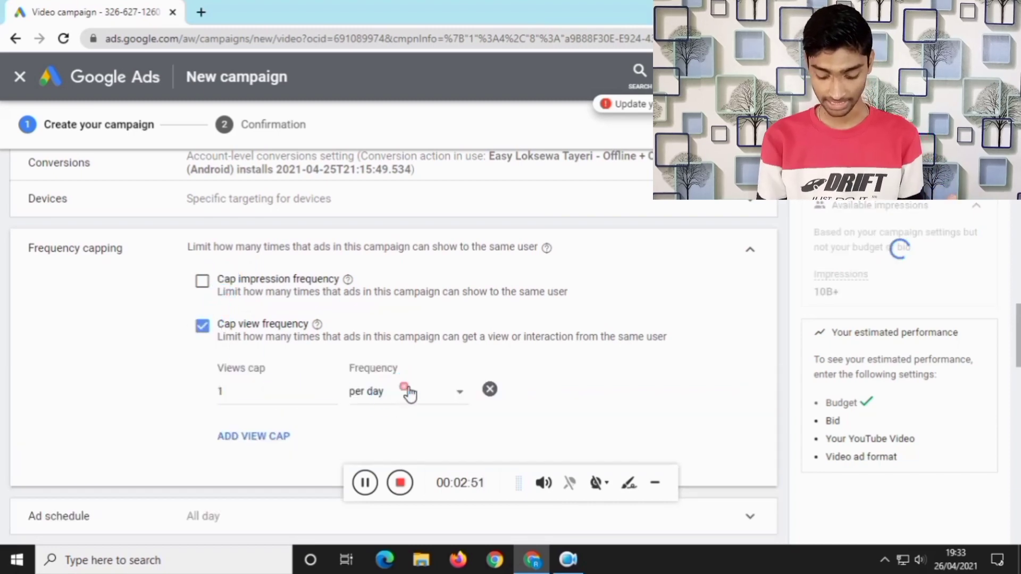
{"action": "left_click", "coordinate": [398, 456]}
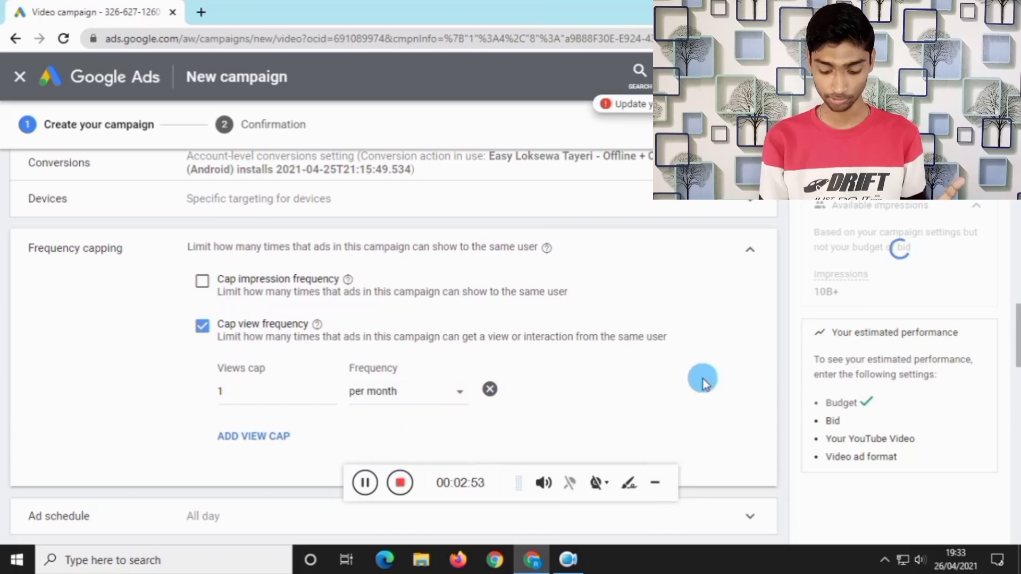
{"action": "left_click", "coordinate": [694, 371]}
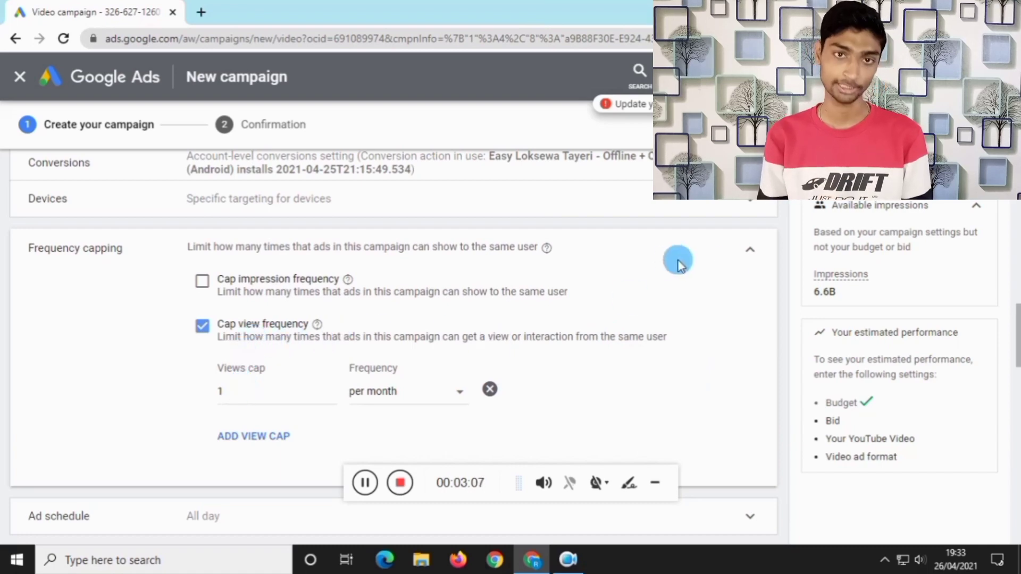
{"action": "left_click", "coordinate": [747, 253]}
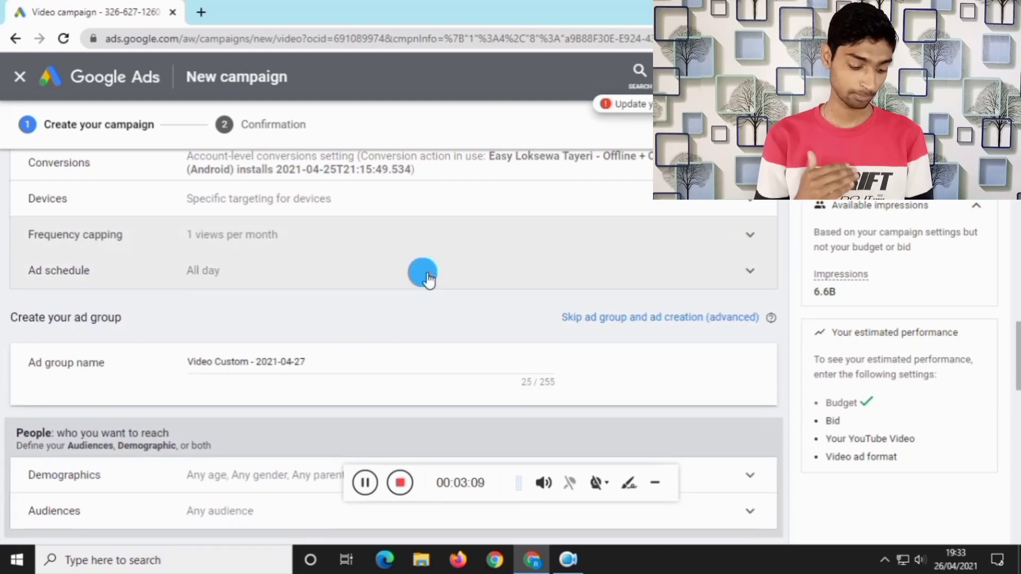
- Replace the default ad group name with "gmaa gerp"
{"action": "scroll", "coordinate": [415, 276], "scroll_direction": "down", "scroll_amount": 1}
{"action": "left_click", "coordinate": [370, 293]}
{"action": "key", "text": "ctrl+a"}
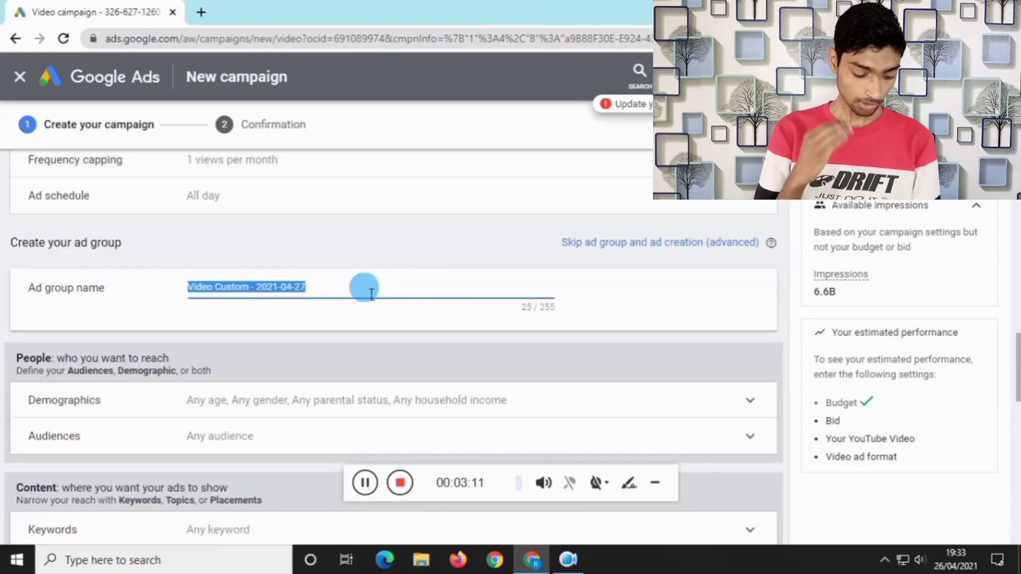
{"action": "type", "text": "gmaa"}
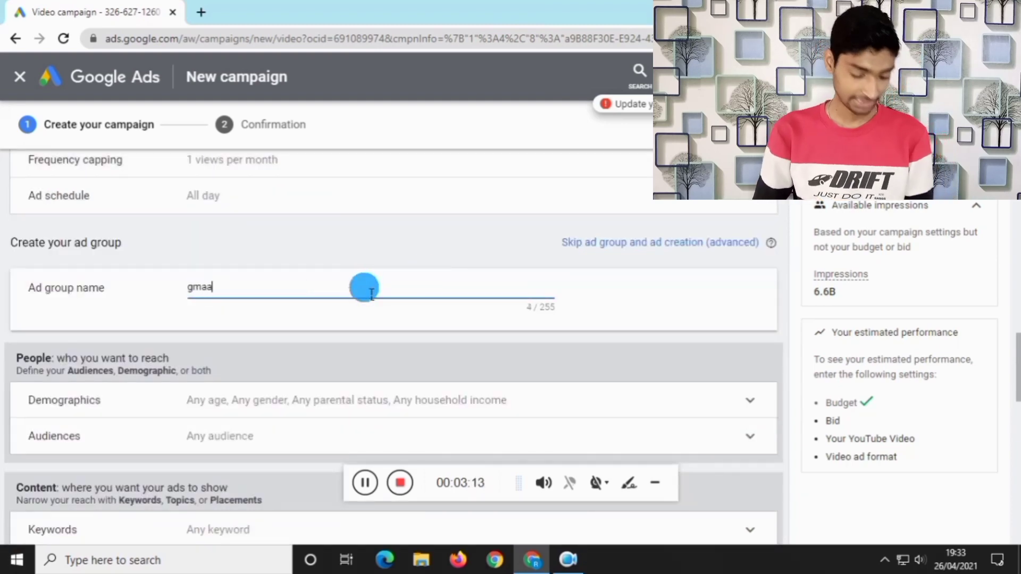
{"action": "type", "text": " g"}
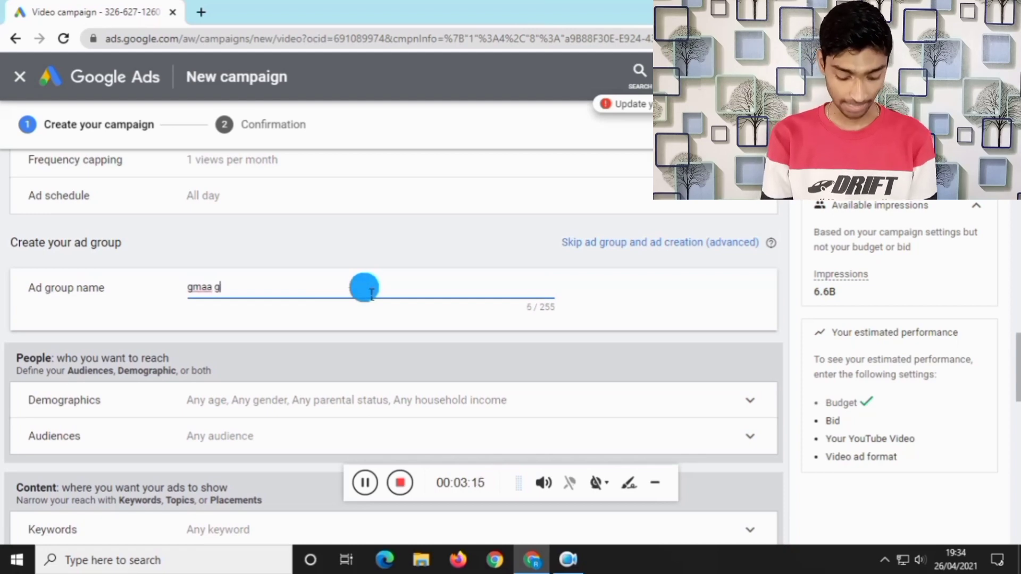
{"action": "type", "text": "erp"}
{"action": "scroll", "coordinate": [407, 290], "scroll_direction": "down", "scroll_amount": 1}
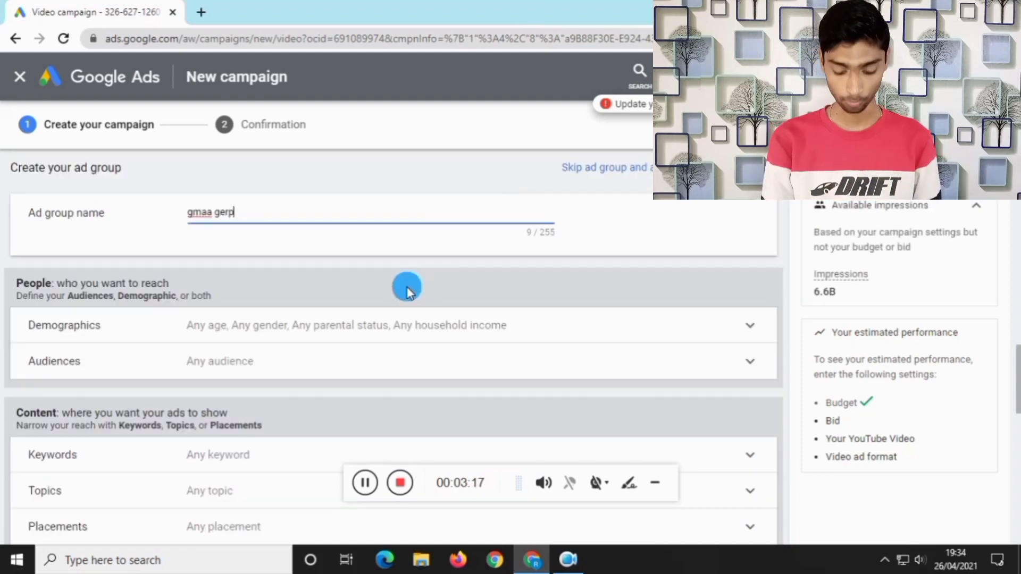
- In the ad group's demographics, exclude people of unknown gender and unknown age
{"action": "scroll", "coordinate": [317, 255], "scroll_direction": "down", "scroll_amount": 1}
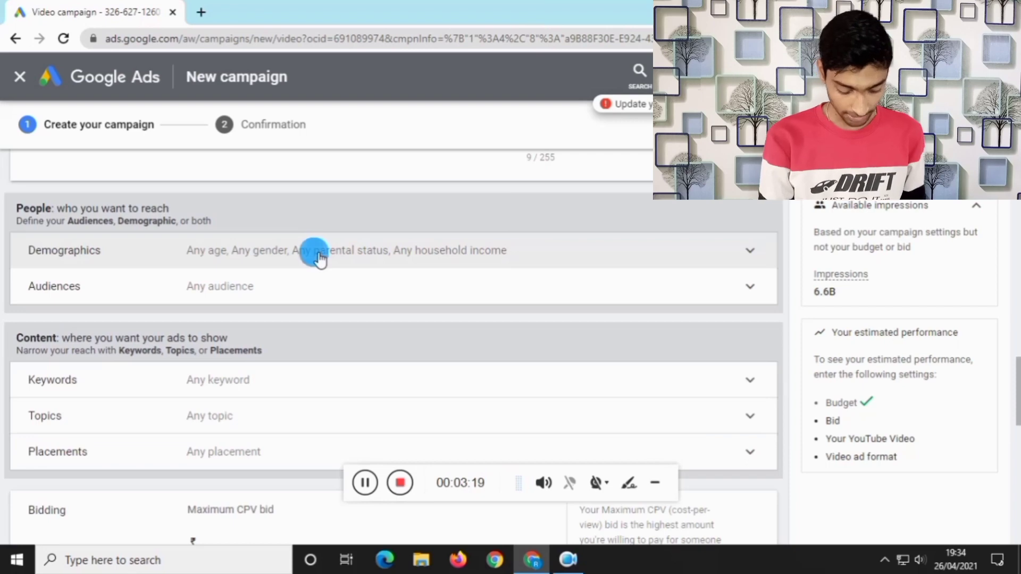
{"action": "left_click", "coordinate": [328, 261]}
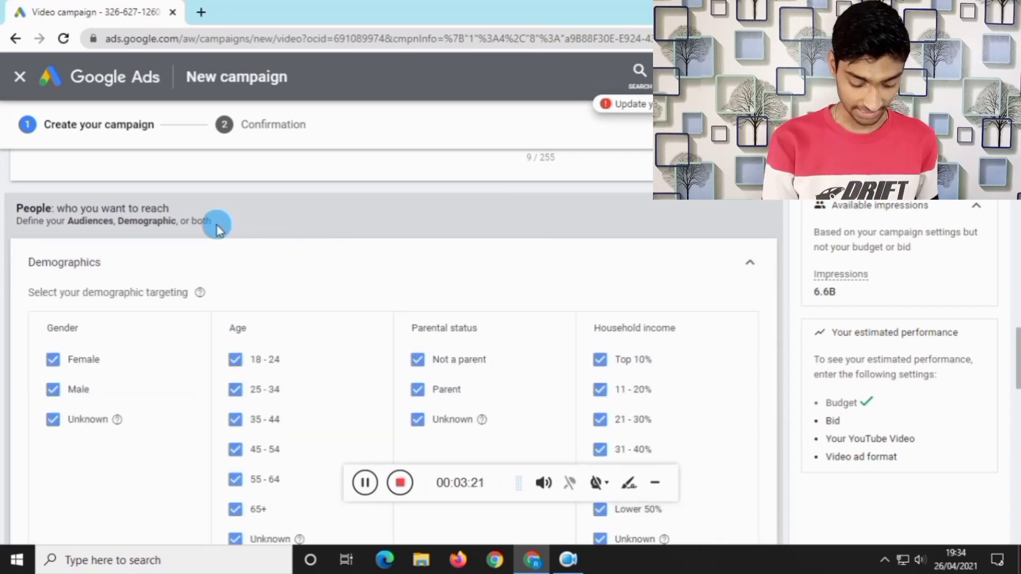
{"action": "scroll", "coordinate": [217, 223], "scroll_direction": "down", "scroll_amount": 1}
{"action": "left_click", "coordinate": [99, 346]}
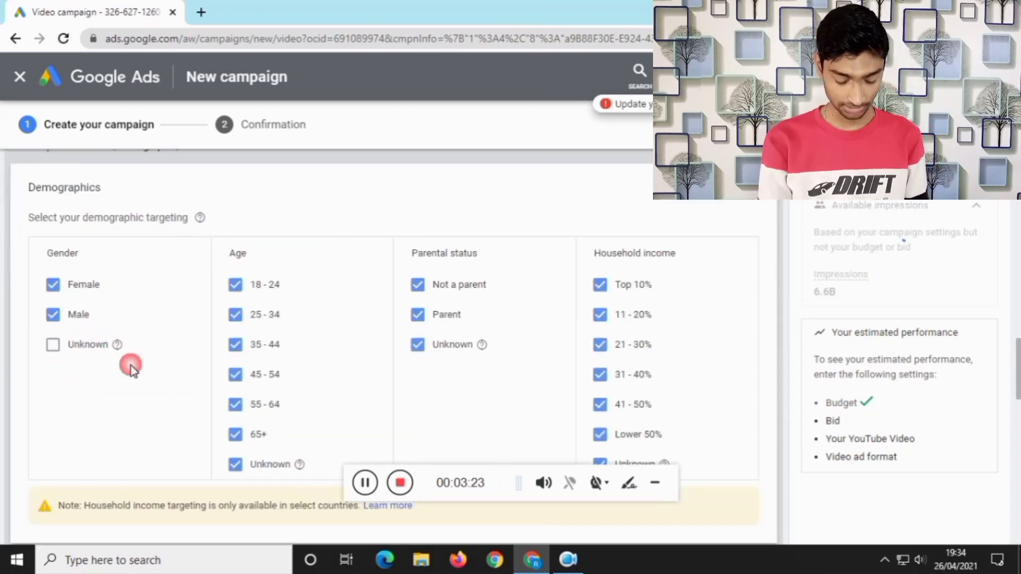
{"action": "left_click", "coordinate": [241, 461]}
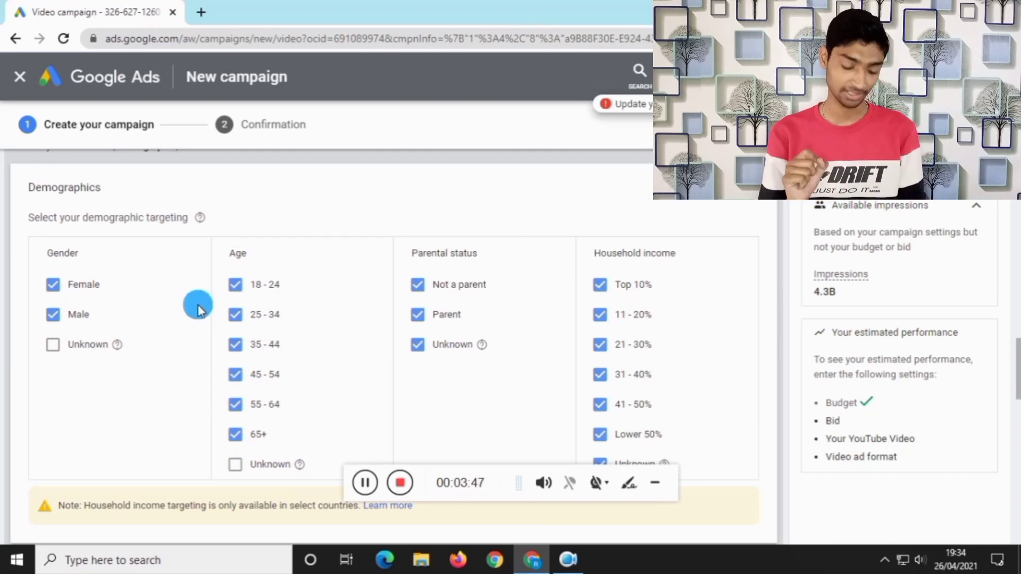
- Search the ad group's audiences for "game" and add the Games custom intent audience
{"action": "scroll", "coordinate": [197, 308], "scroll_direction": "down", "scroll_amount": 3}
{"action": "scroll", "coordinate": [197, 307], "scroll_direction": "down", "scroll_amount": 3}
{"action": "left_click", "coordinate": [328, 286]}
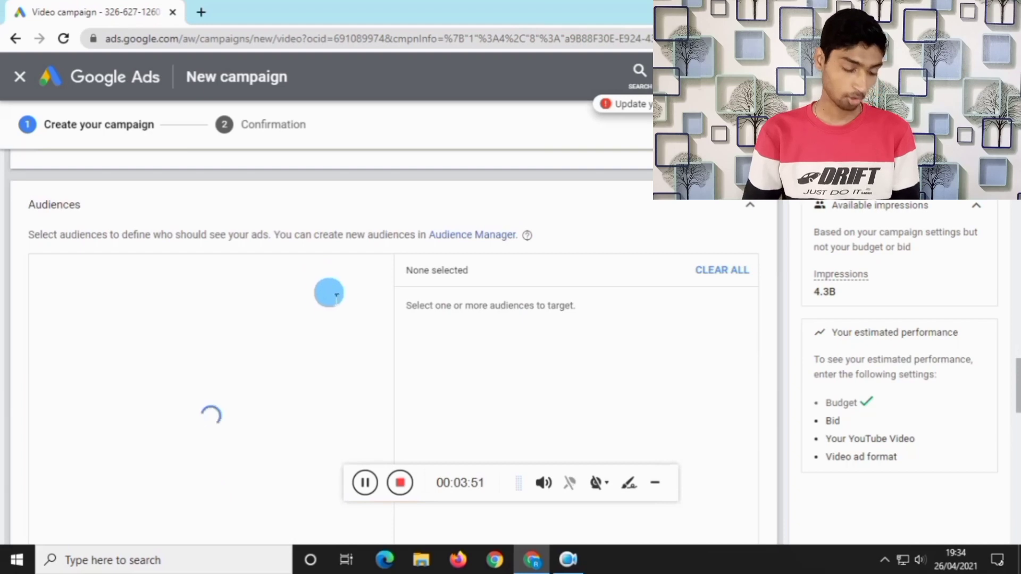
{"action": "left_click", "coordinate": [171, 303]}
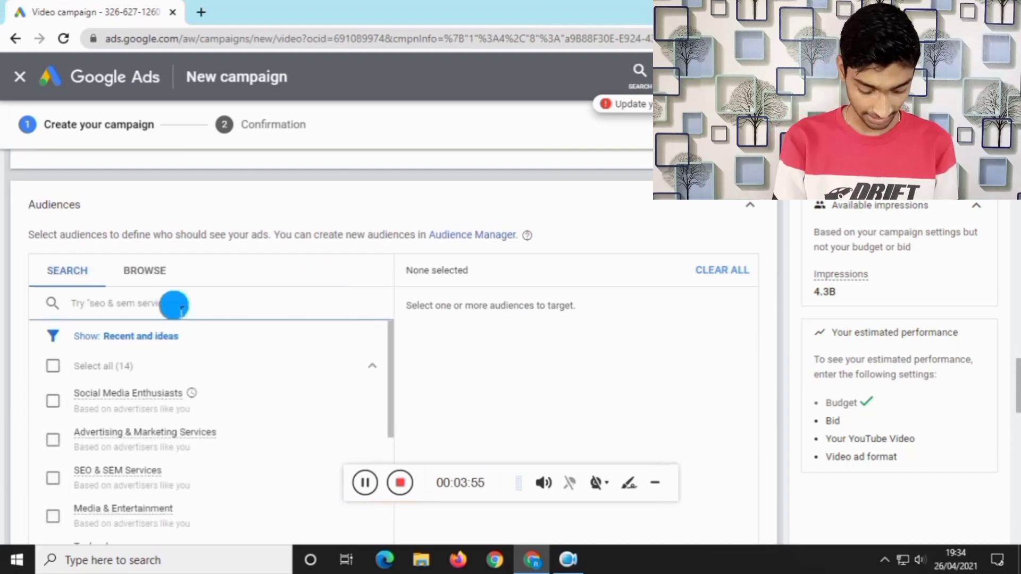
{"action": "type", "text": "gam"}
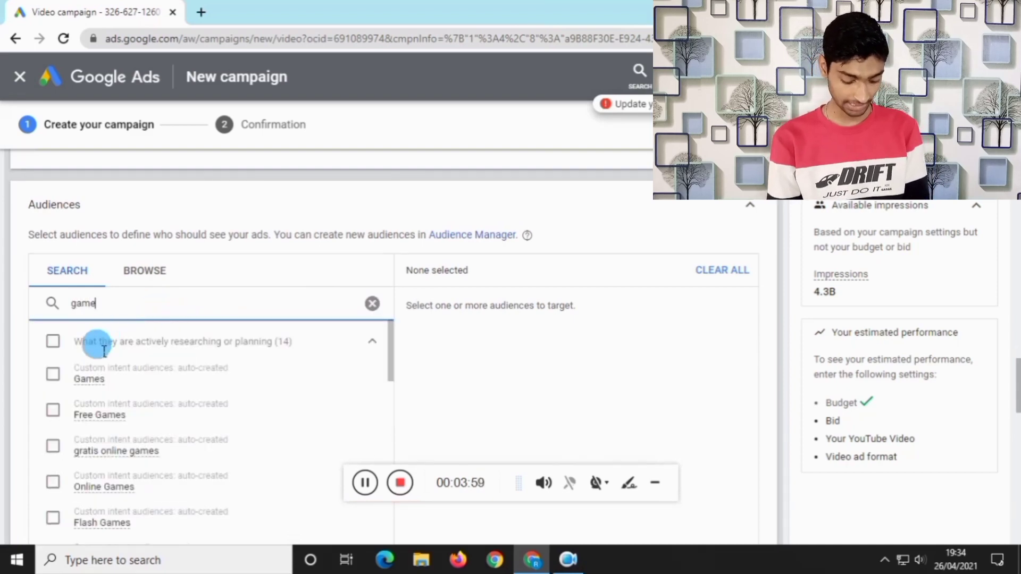
{"action": "type", "text": "e"}
{"action": "left_click", "coordinate": [53, 374]}
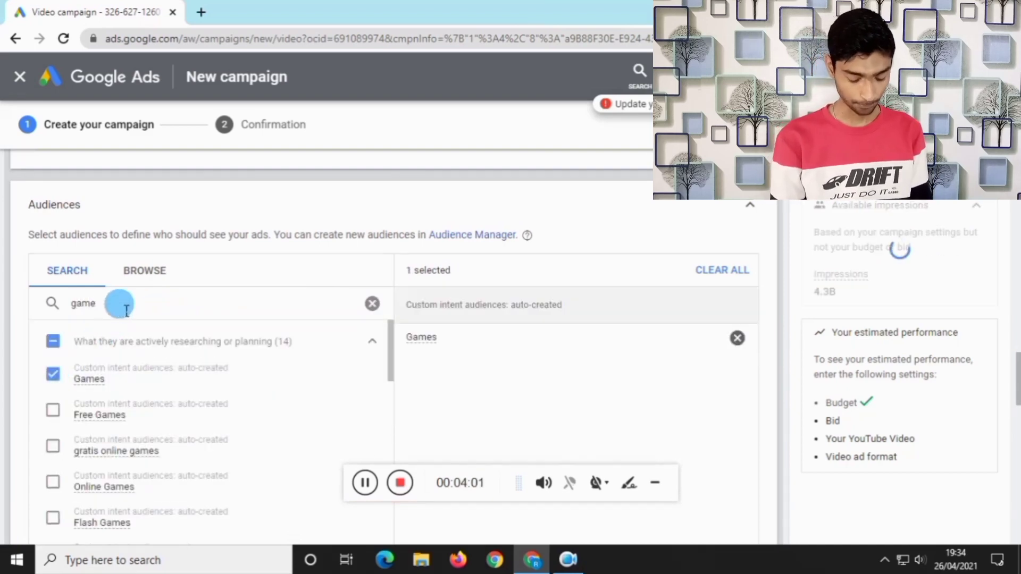
- Search the audiences for "online game" and add the Online Games custom intent audience
{"action": "left_click_drag", "start_coordinate": [126, 310], "coordinate": [9, 308]}
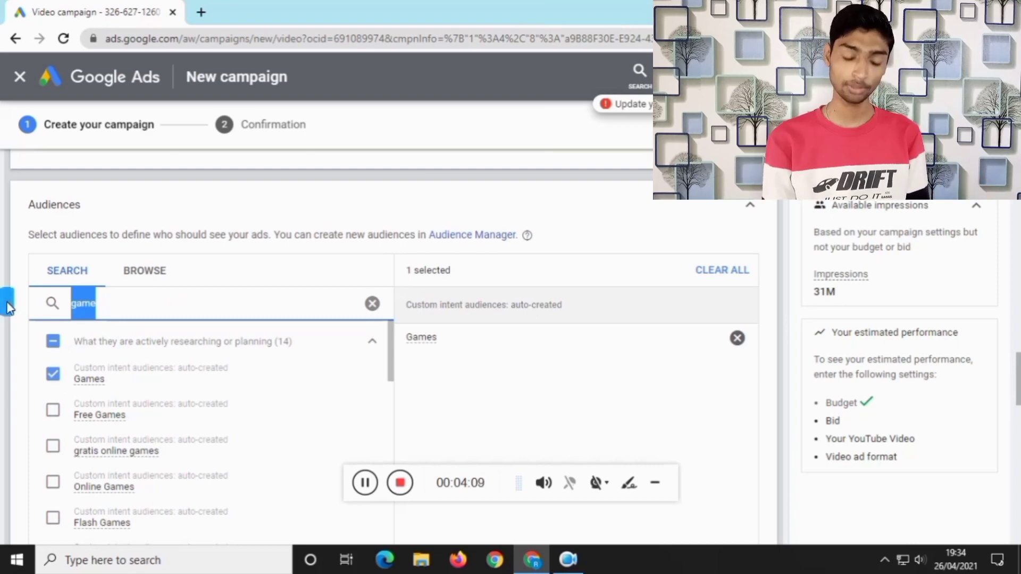
{"action": "type", "text": "onl"}
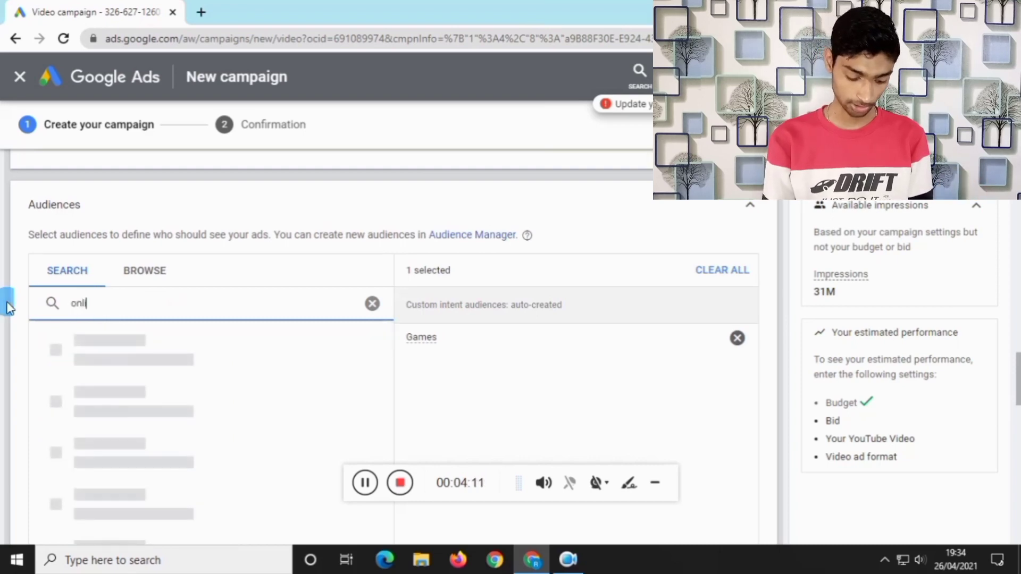
{"action": "type", "text": "inbe game"}
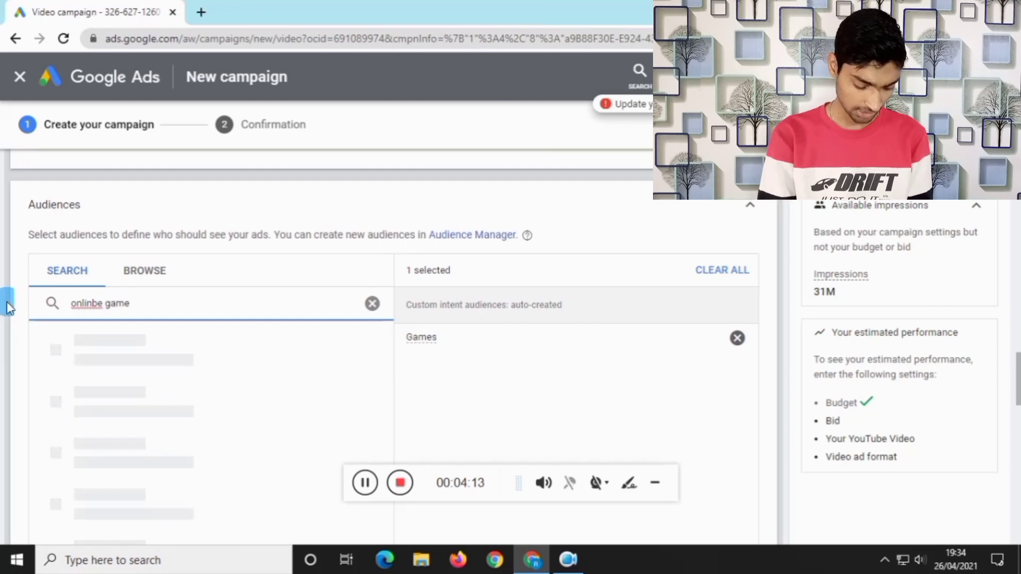
{"action": "key", "text": "Left"}
{"action": "key", "text": "Left"}
{"action": "key", "text": "Left"}
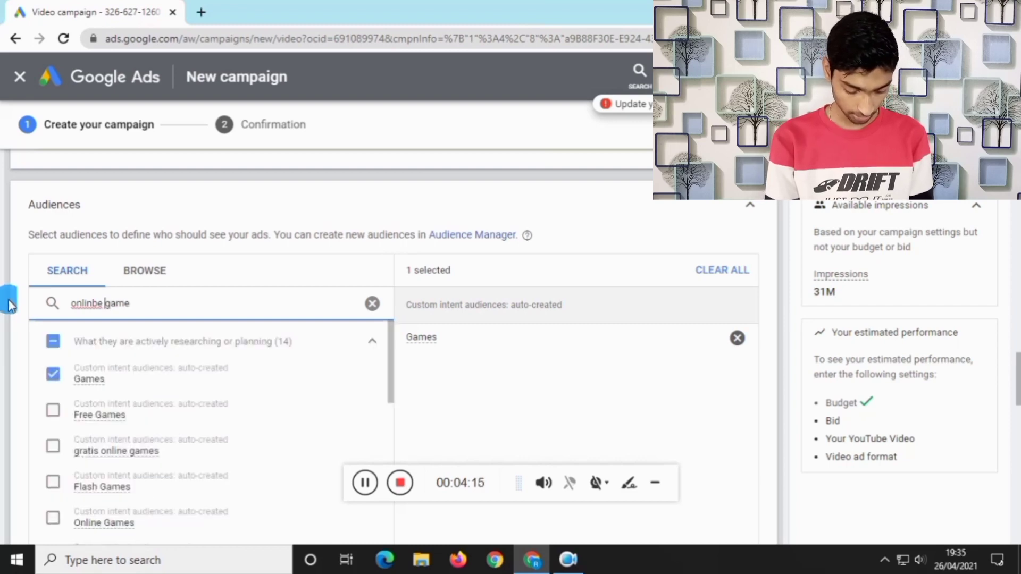
{"action": "key", "text": "BackSpace"}
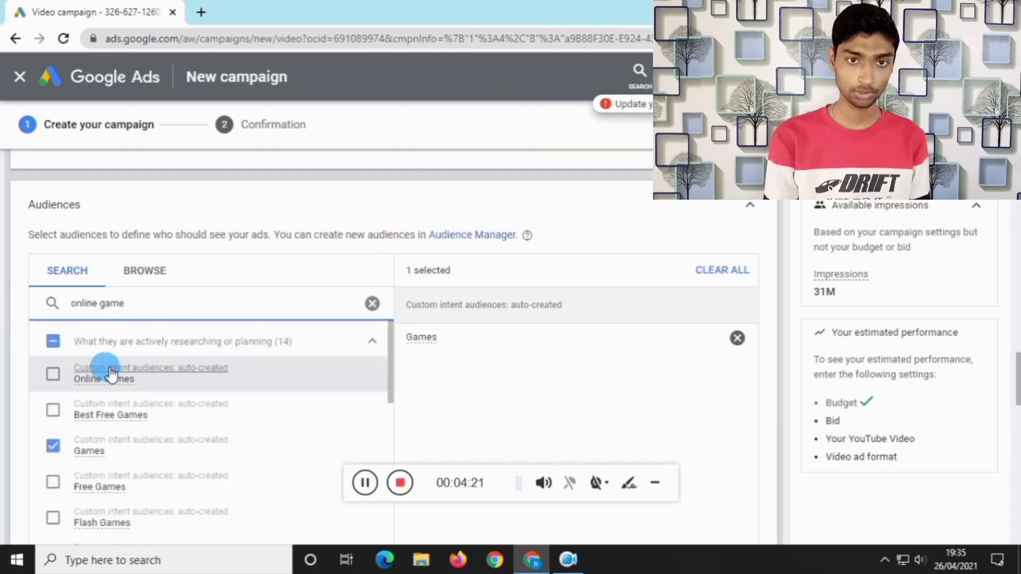
{"action": "left_click", "coordinate": [53, 374]}
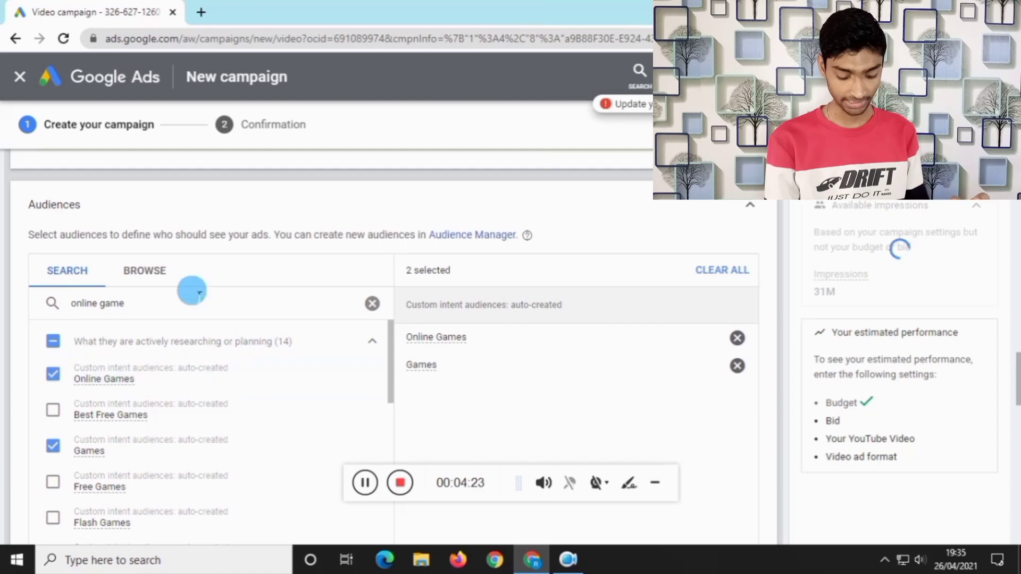
- Search the audiences for "mobile game" and add the Mobile Games custom intent audience
{"action": "left_click_drag", "start_coordinate": [148, 306], "coordinate": [18, 318]}
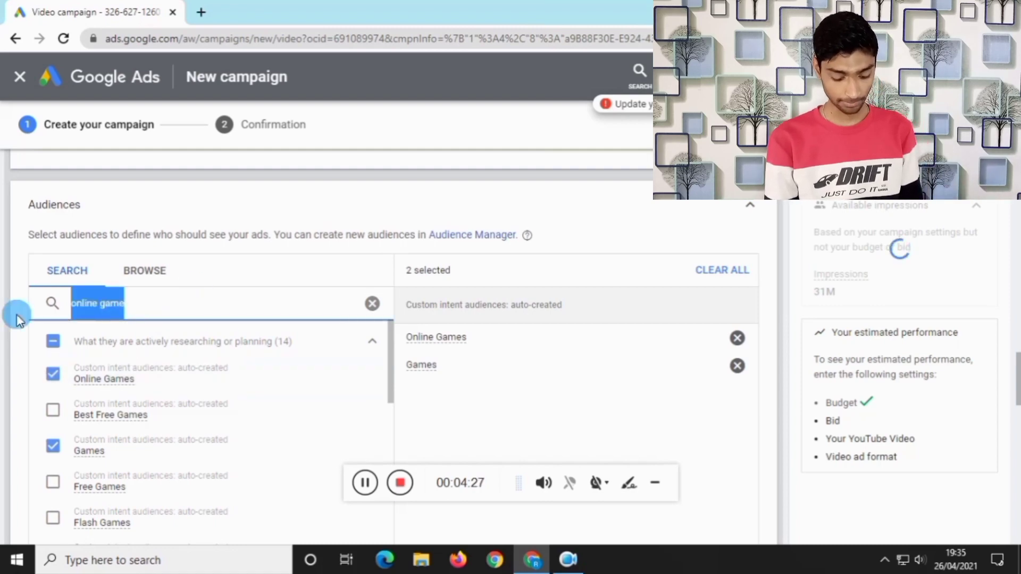
{"action": "type", "text": "mobile ga"}
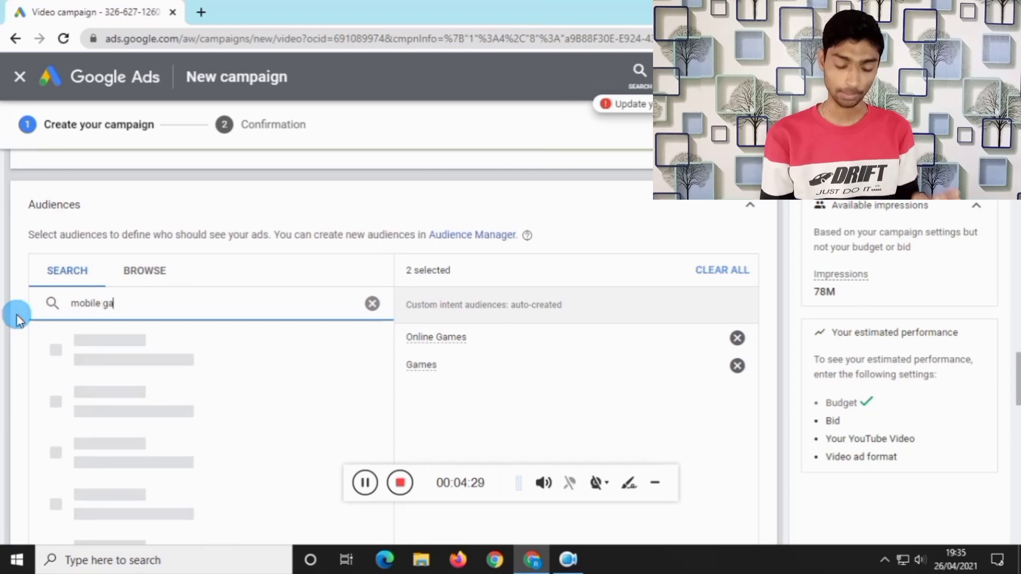
{"action": "type", "text": "me"}
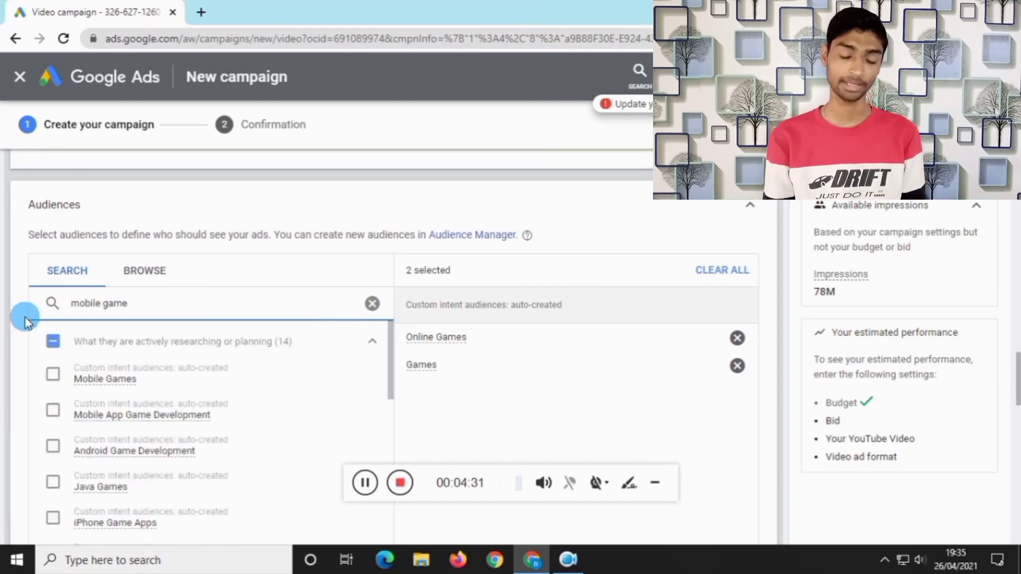
{"action": "left_click", "coordinate": [53, 376]}
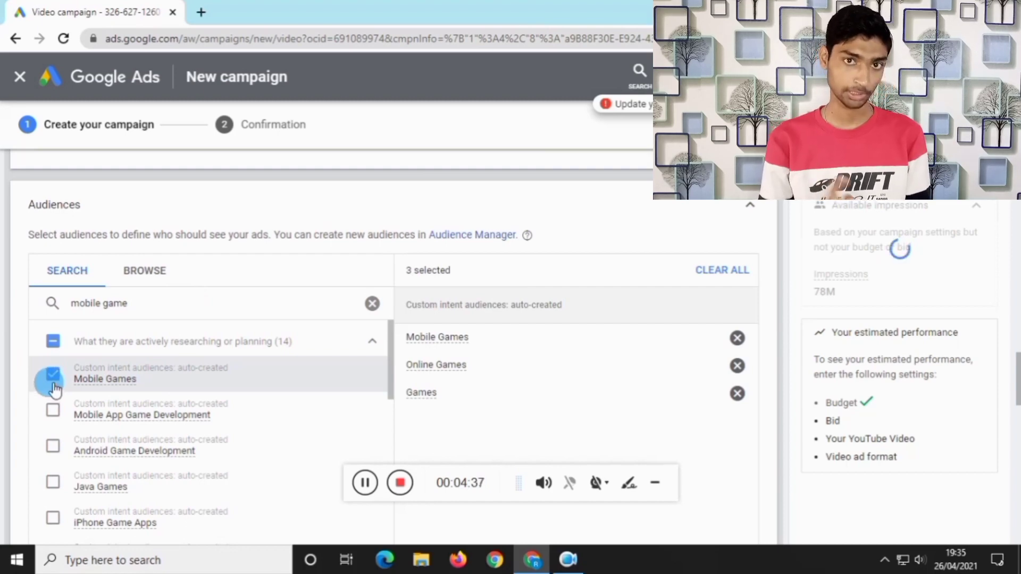
- Search the audiences for "pubg", shorten the term to "pub", and clear the search
{"action": "left_click_drag", "start_coordinate": [137, 303], "coordinate": [63, 308]}
{"action": "type", "text": "pu"}
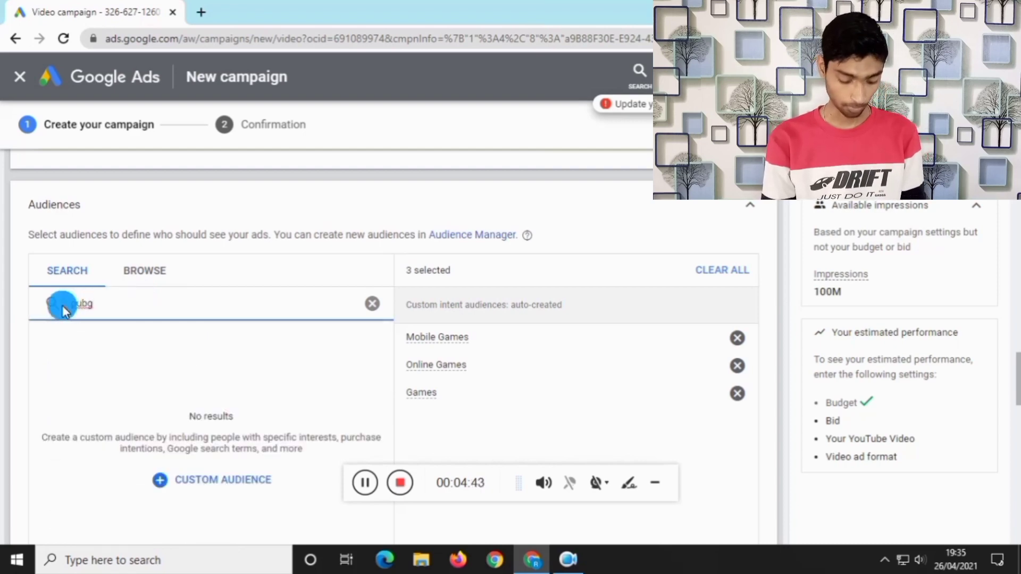
{"action": "type", "text": "bg"}
{"action": "key", "text": "BackSpace"}
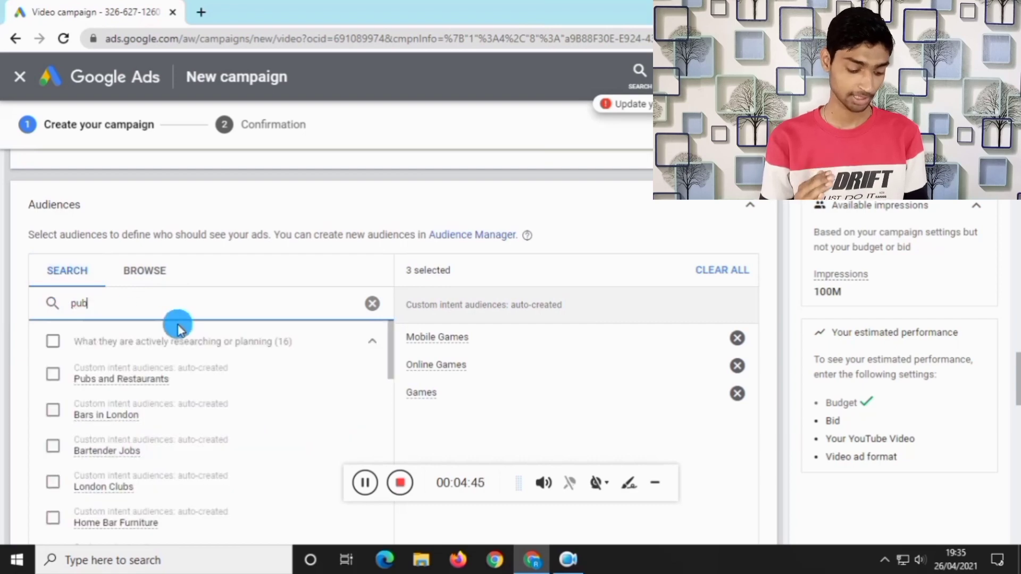
{"action": "key", "text": "BackSpace"}
{"action": "key", "text": "BackSpace"}
{"action": "key", "text": "BackSpace"}
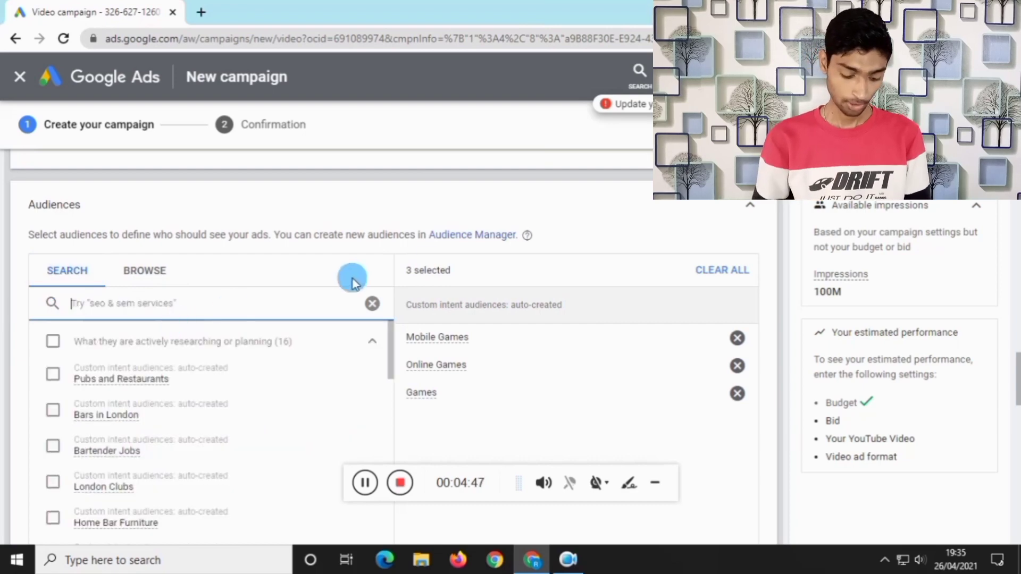
- Collapse the audiences setting and reopen it to review the selected game audiences
{"action": "left_click", "coordinate": [491, 325]}
{"action": "scroll", "coordinate": [477, 342], "scroll_direction": "down", "scroll_amount": 5}
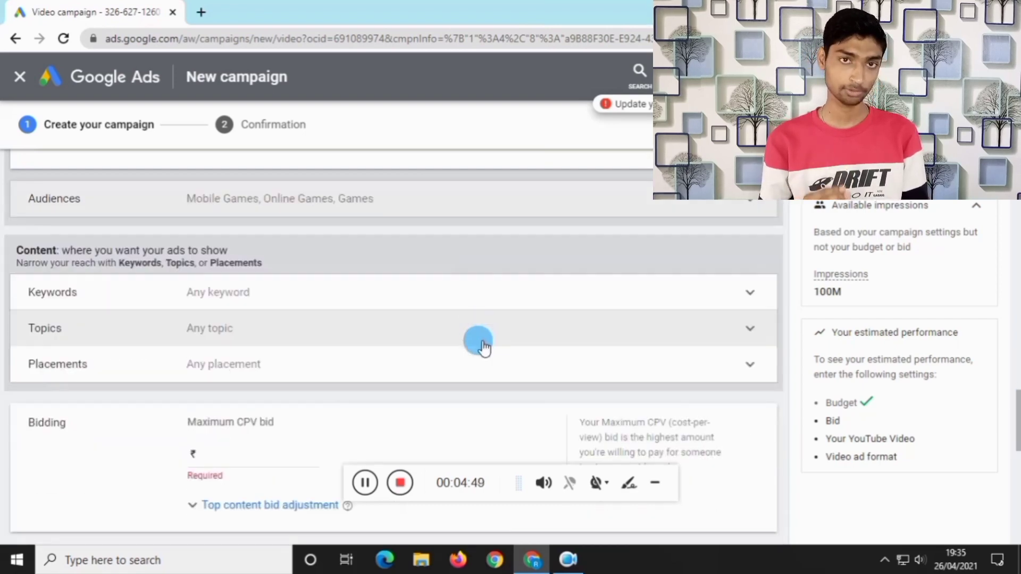
{"action": "scroll", "coordinate": [558, 202], "scroll_direction": "up", "scroll_amount": 2}
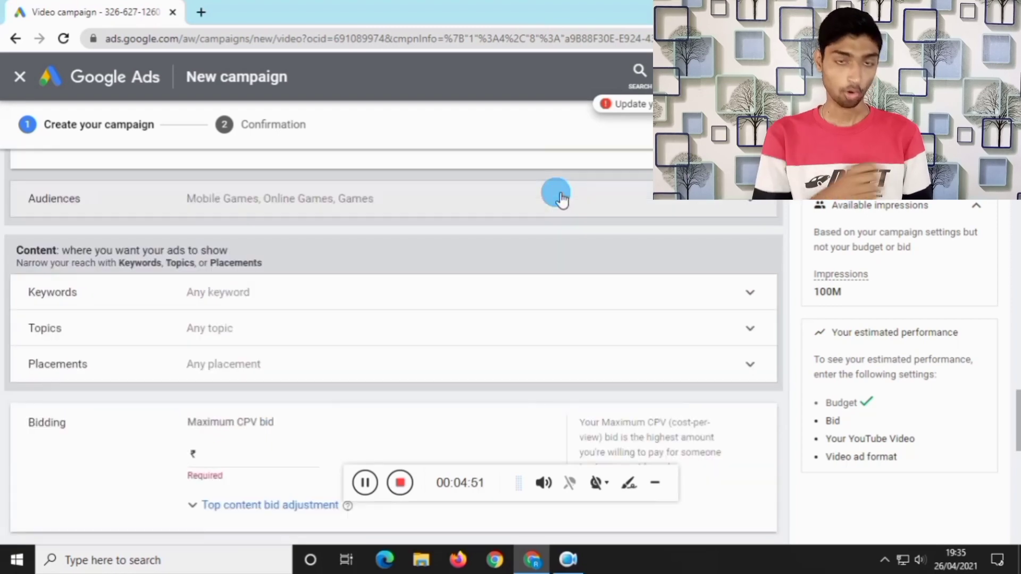
{"action": "left_click", "coordinate": [561, 216]}
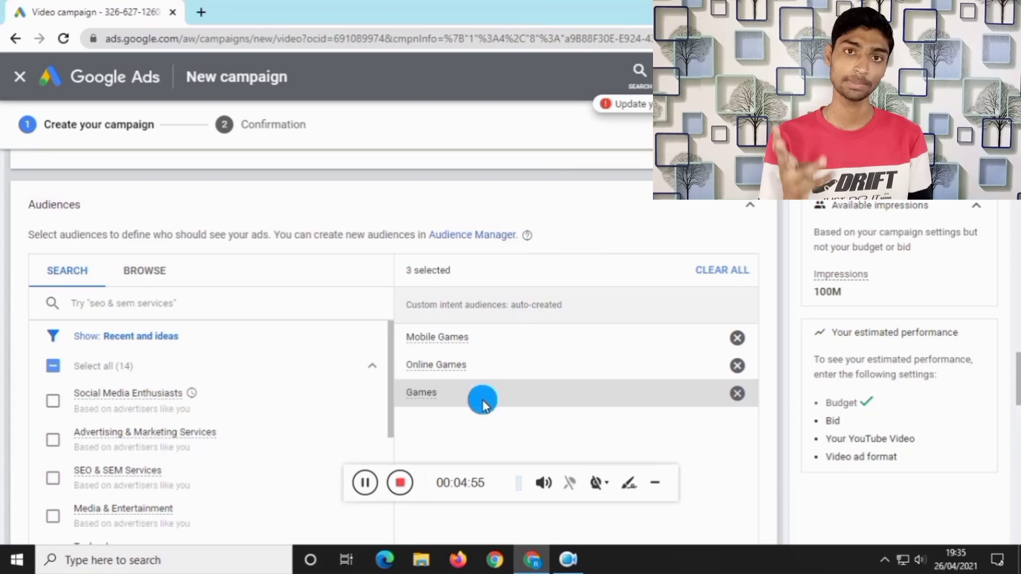
- Enable audience expansion to reach people similar to the selected audiences, and check the available weekly impressions
{"action": "scroll", "coordinate": [489, 380], "scroll_direction": "down", "scroll_amount": 2}
{"action": "scroll", "coordinate": [489, 378], "scroll_direction": "down", "scroll_amount": 6}
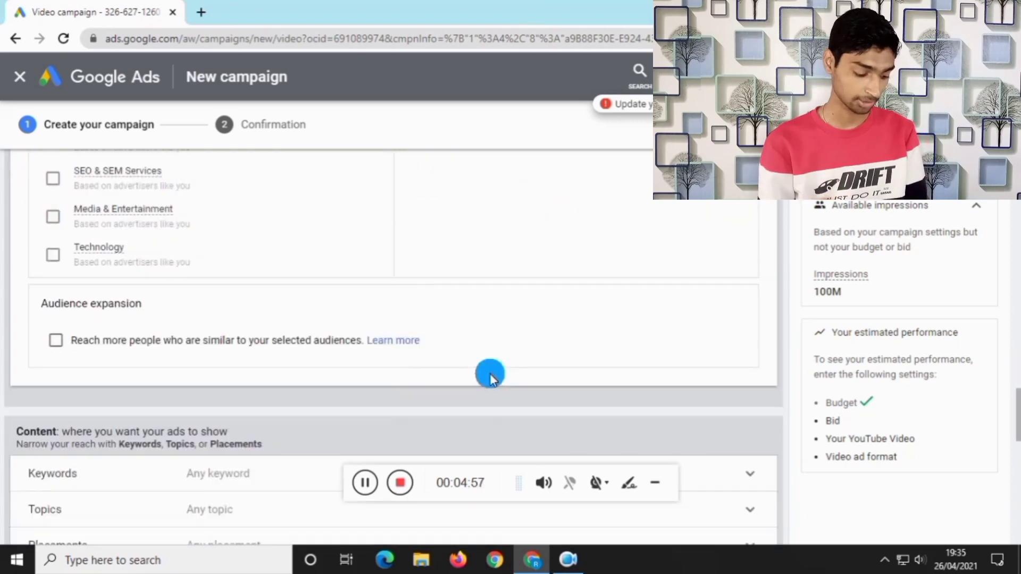
{"action": "left_click_drag", "start_coordinate": [51, 306], "coordinate": [144, 309]}
{"action": "left_click", "coordinate": [55, 342]}
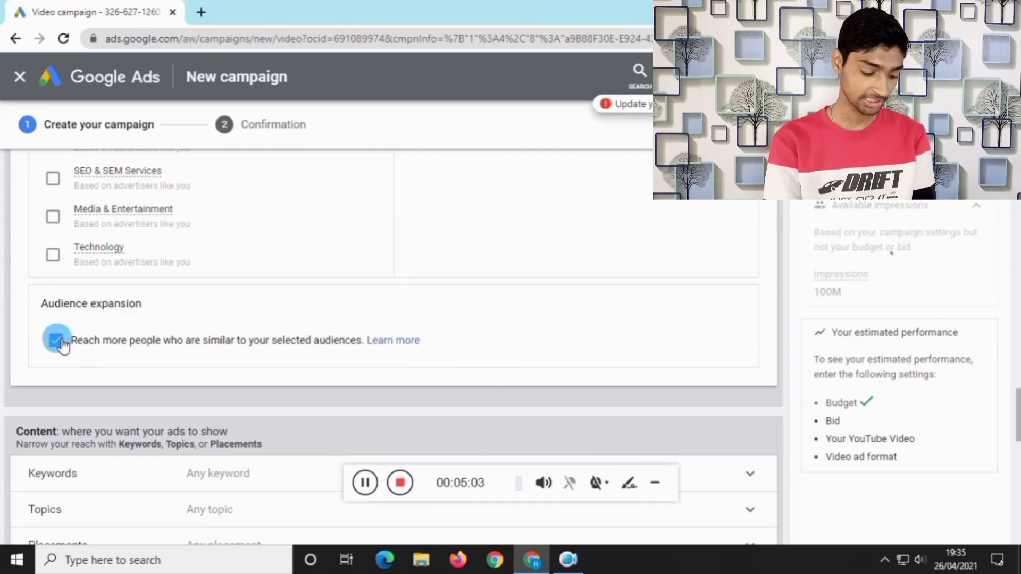
{"action": "left_click_drag", "start_coordinate": [820, 292], "coordinate": [848, 298]}
{"action": "left_click", "coordinate": [622, 302]}
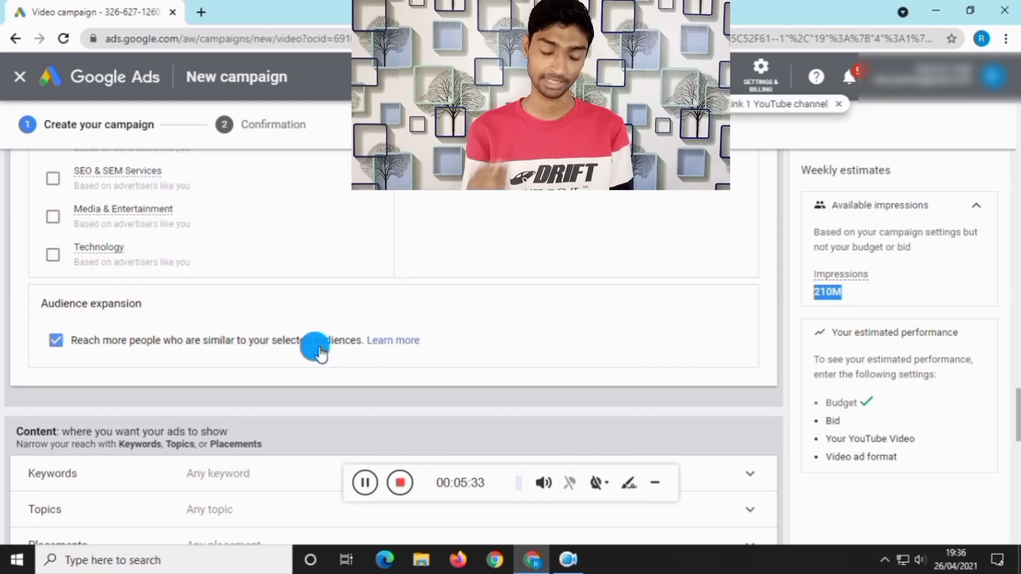
- Enter the content keywords pubg, free fire, freefire and pubg gameplay, one per line
{"action": "scroll", "coordinate": [319, 354], "scroll_direction": "down", "scroll_amount": 3}
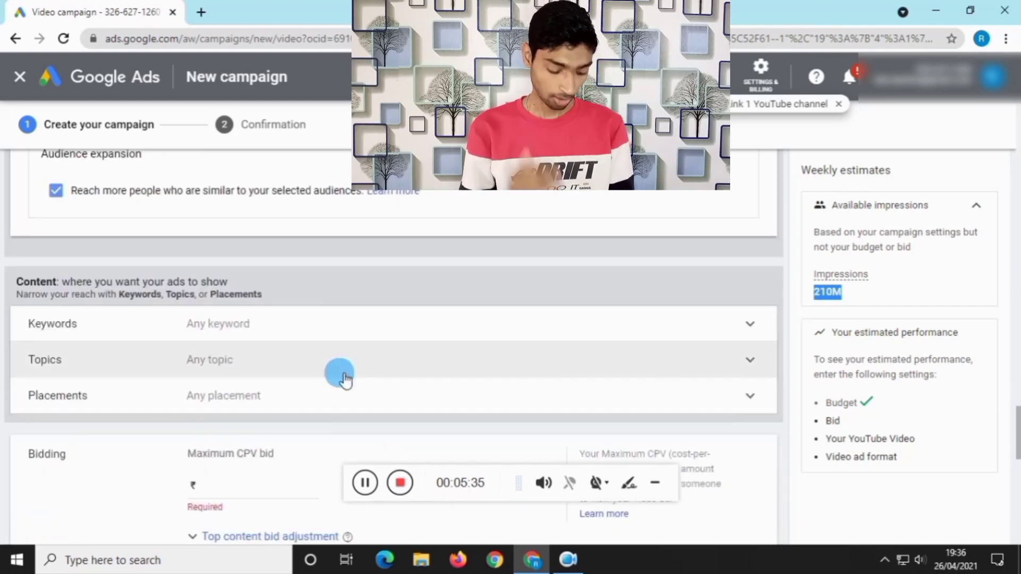
{"action": "left_click", "coordinate": [336, 332]}
{"action": "left_click", "coordinate": [276, 303]}
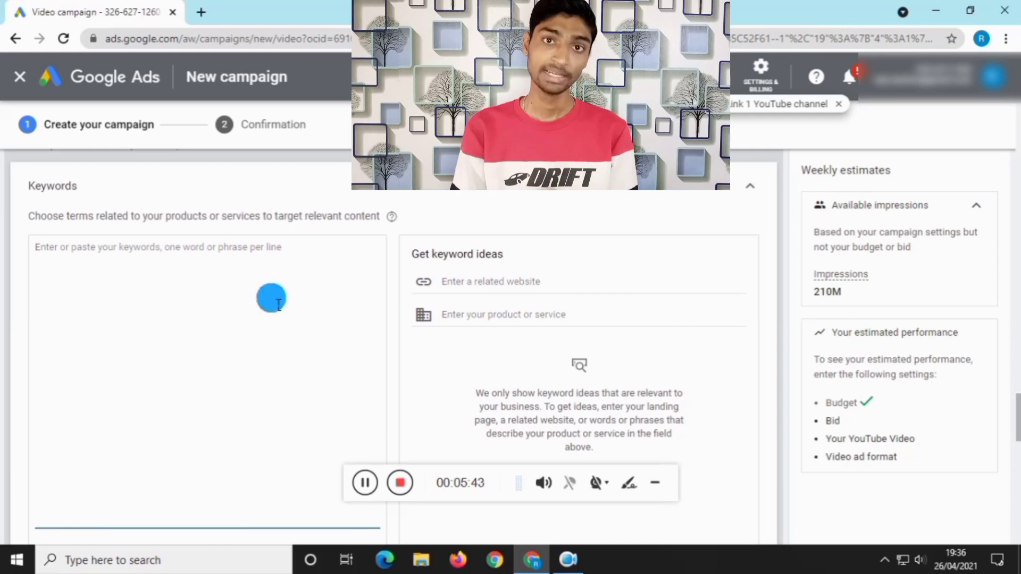
{"action": "type", "text": "p"}
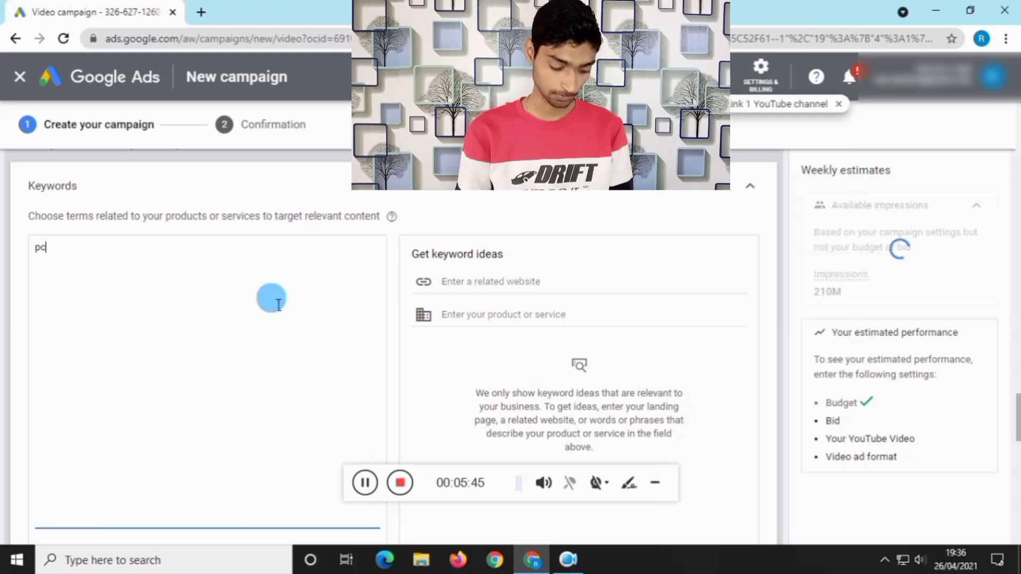
{"action": "type", "text": "c"}
{"action": "key", "text": "BackSpace"}
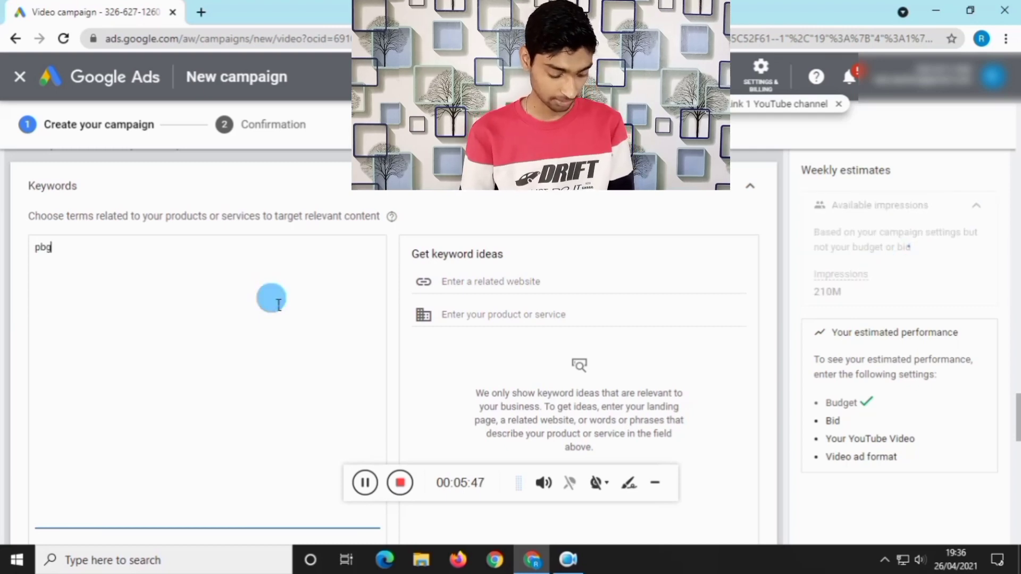
{"action": "type", "text": "u"}
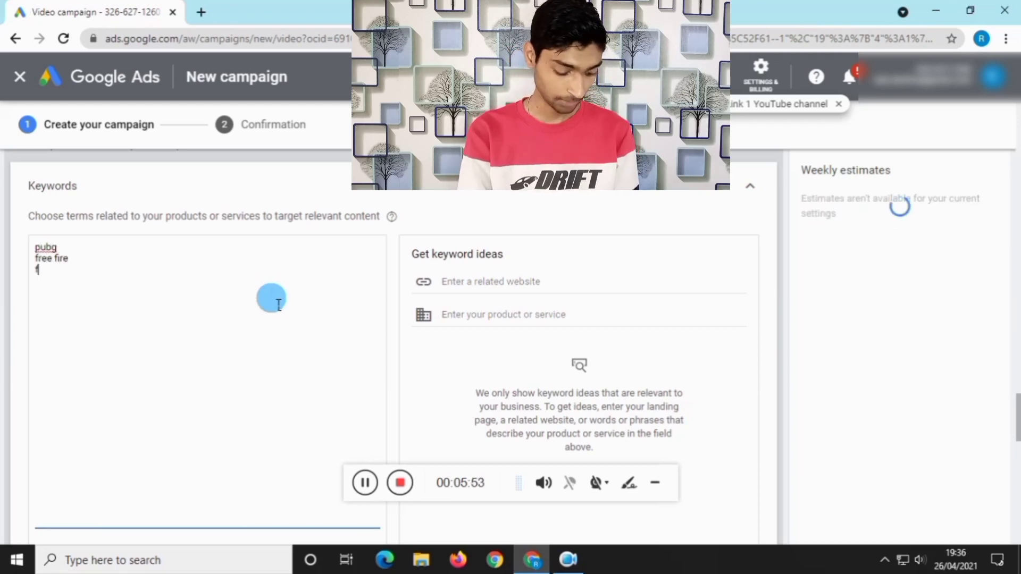
{"action": "key", "text": "Return"}
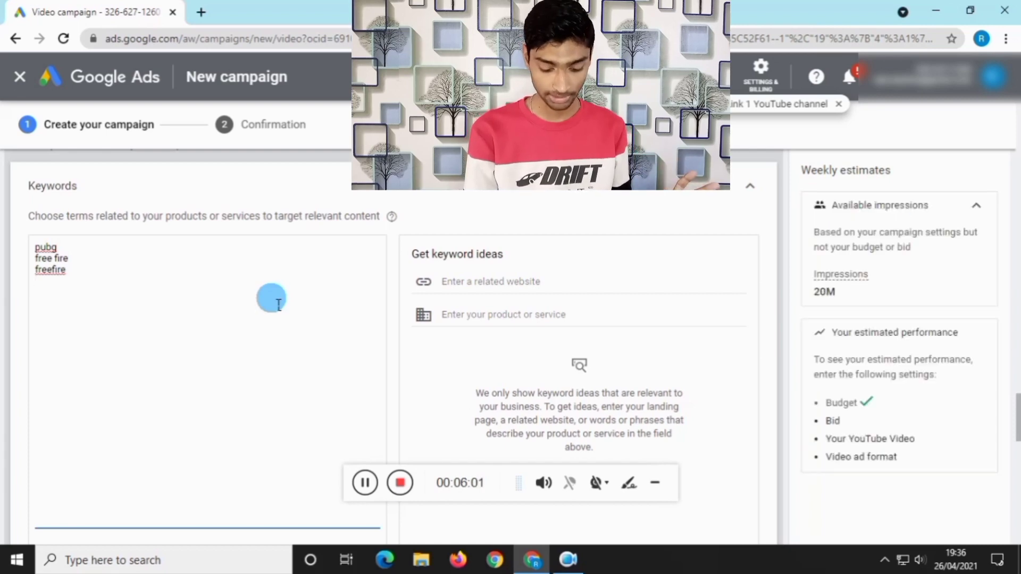
{"action": "type", "text": "pubg "}
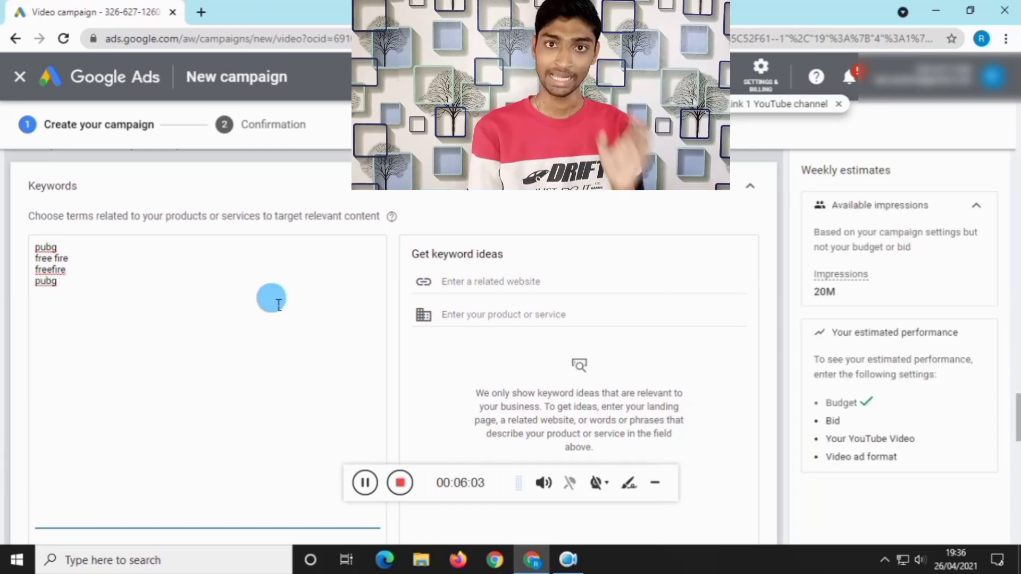
{"action": "type", "text": "gameplay"}
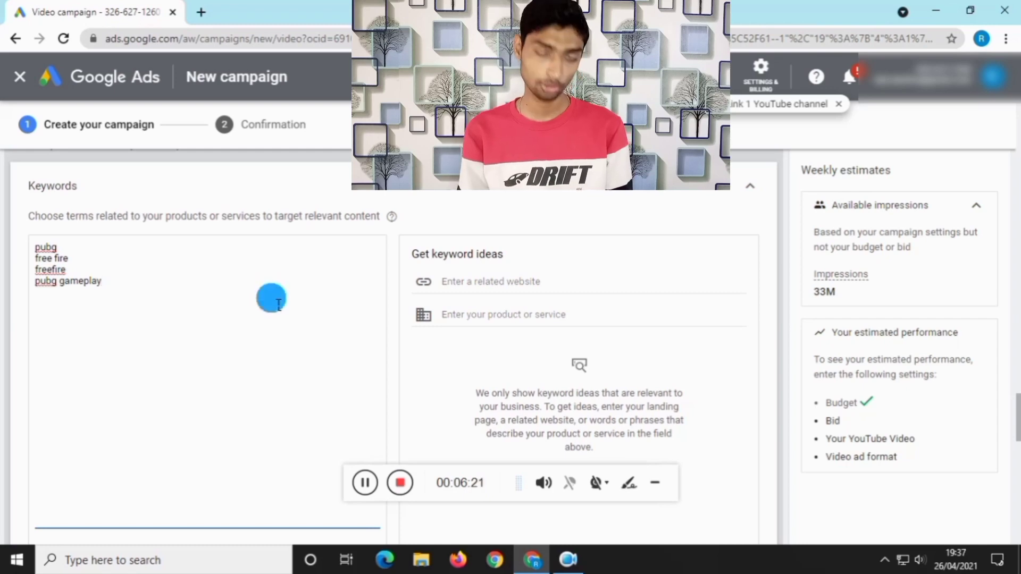
- Delete all the entered content keywords and collapse the keywords setting
{"action": "key", "text": "ctrl+a"}
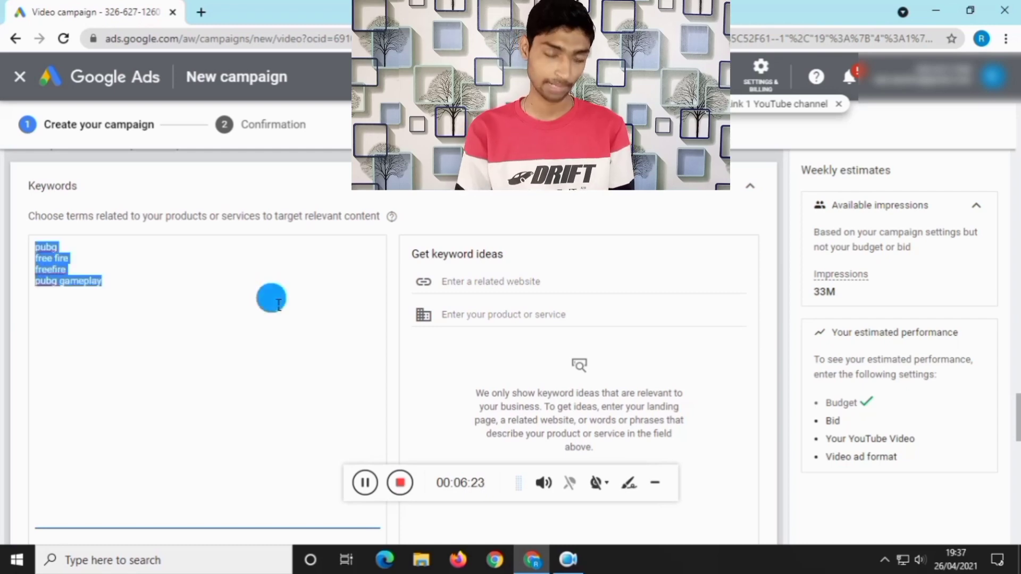
{"action": "key", "text": "BackSpace"}
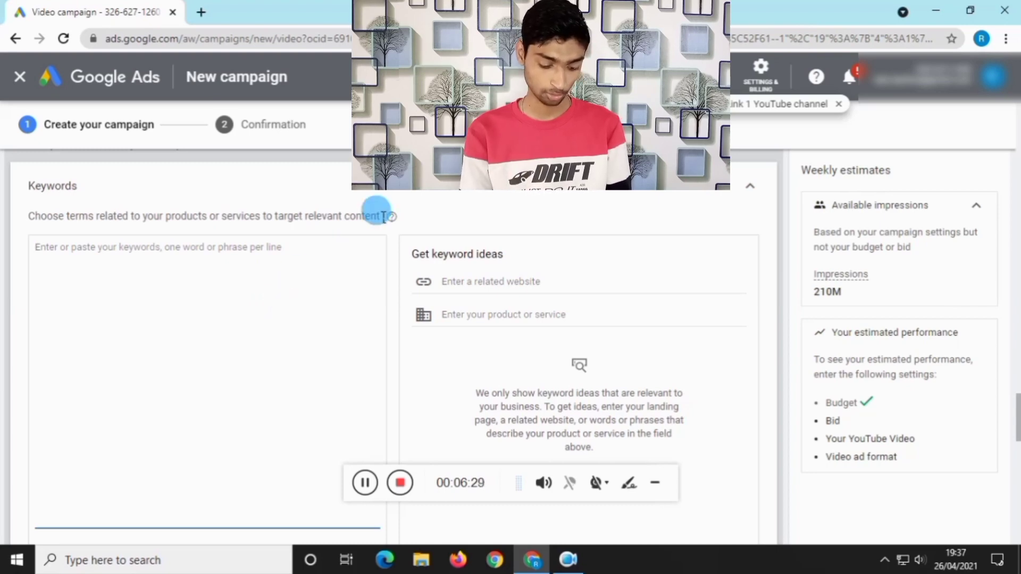
{"action": "left_click", "coordinate": [372, 205]}
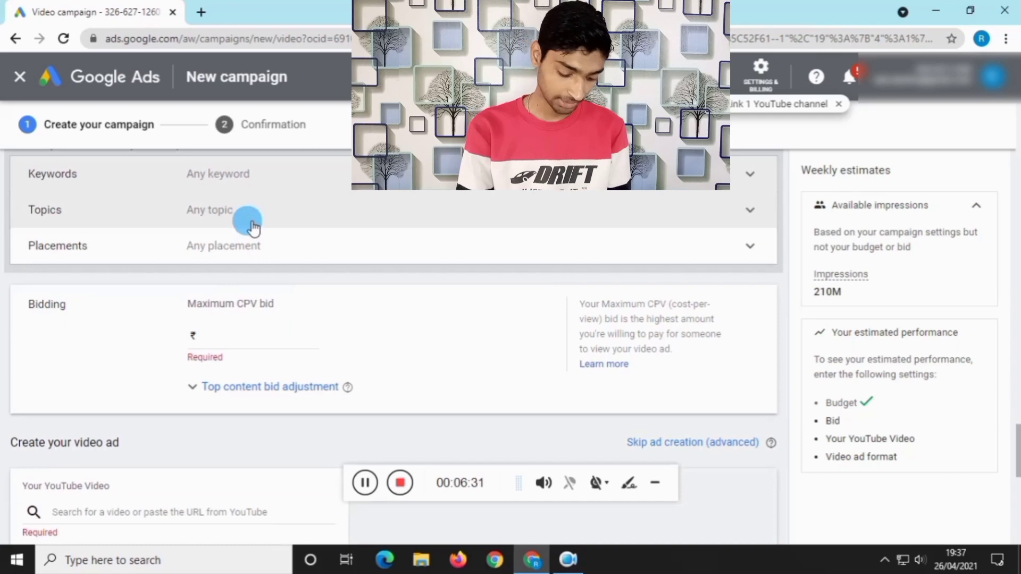
- Set the maximum CPV bid to ₹0.16 and check it against the available impressions
{"action": "scroll", "coordinate": [255, 255], "scroll_direction": "down", "scroll_amount": 1}
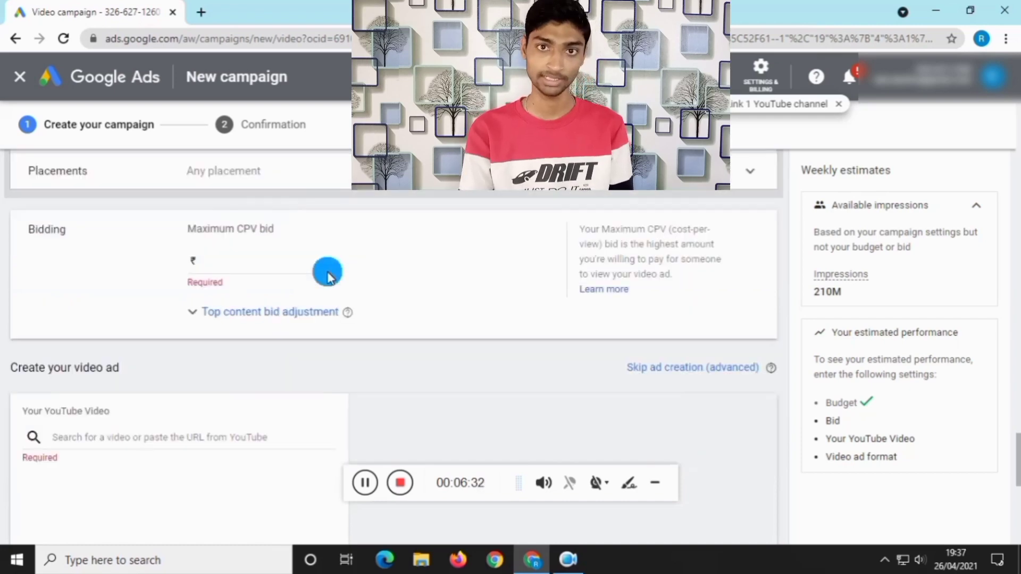
{"action": "left_click", "coordinate": [266, 273]}
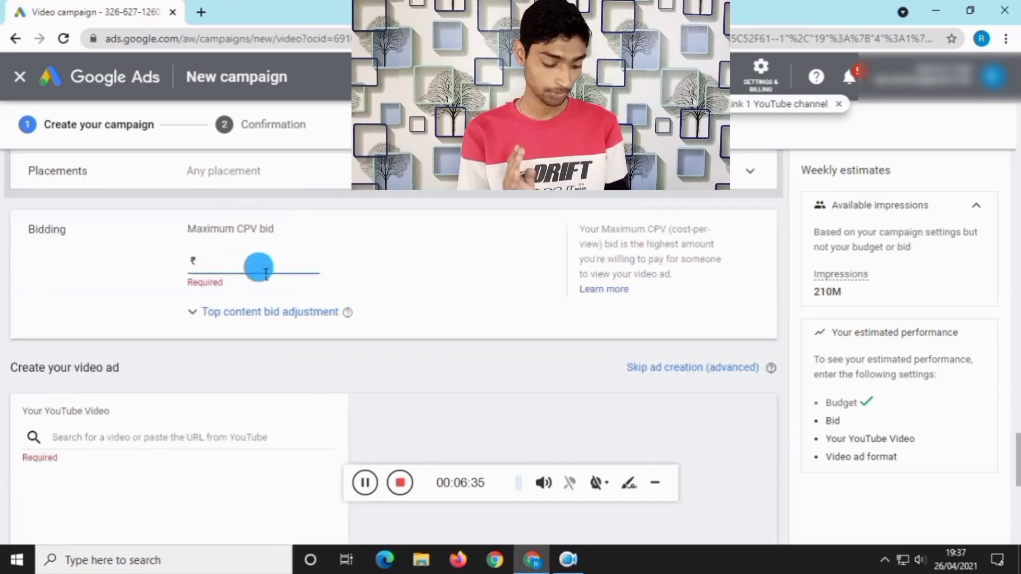
{"action": "type", "text": "0.00"}
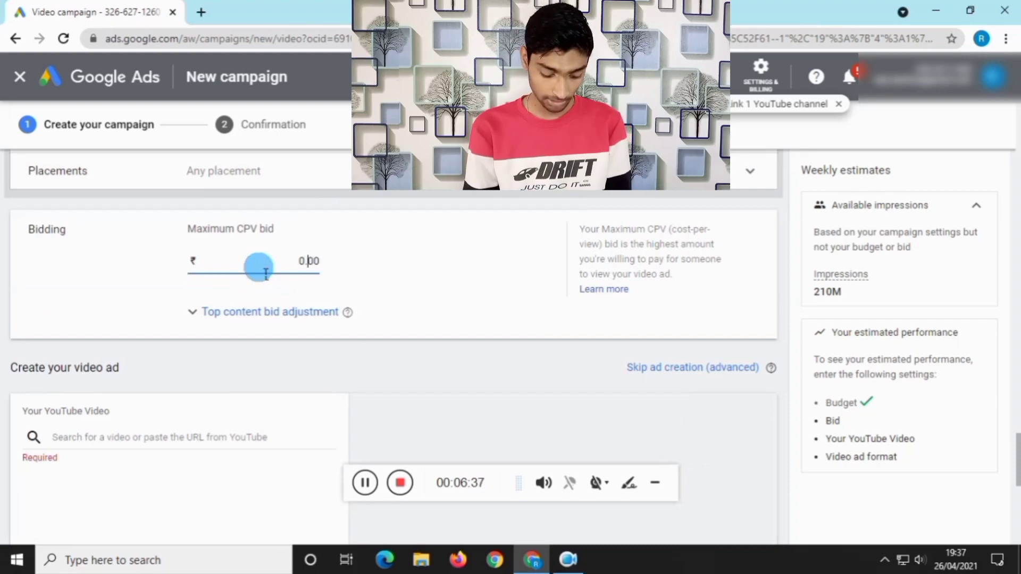
{"action": "left_click", "coordinate": [371, 296]}
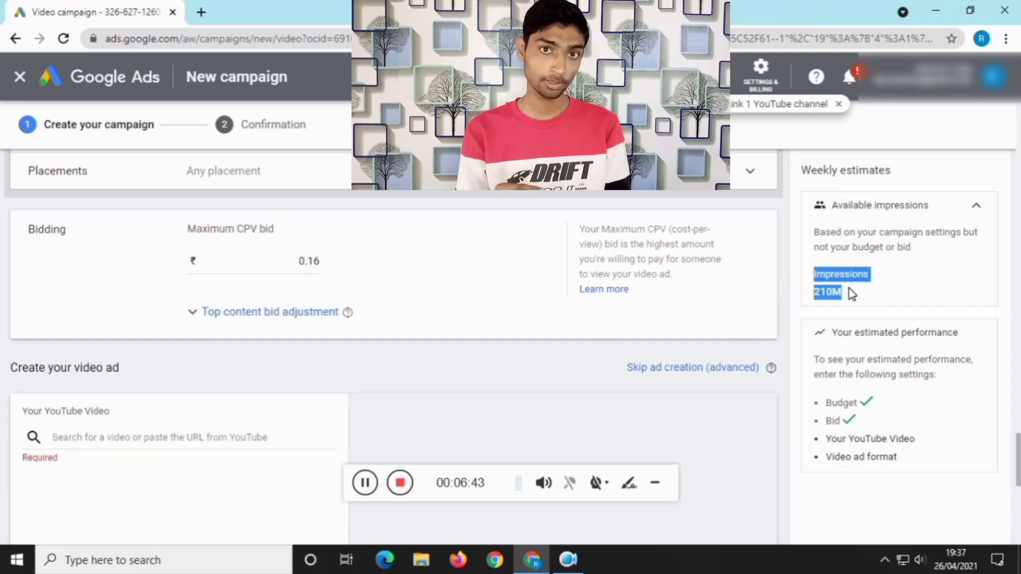
{"action": "left_click_drag", "start_coordinate": [850, 295], "coordinate": [822, 287]}
{"action": "left_click", "coordinate": [318, 257]}
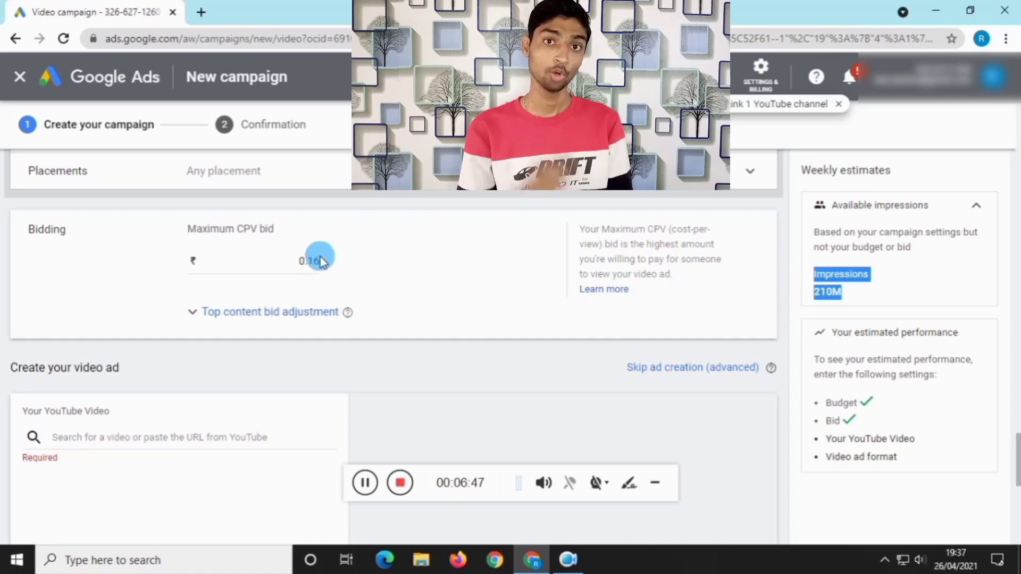
{"action": "left_click", "coordinate": [372, 263]}
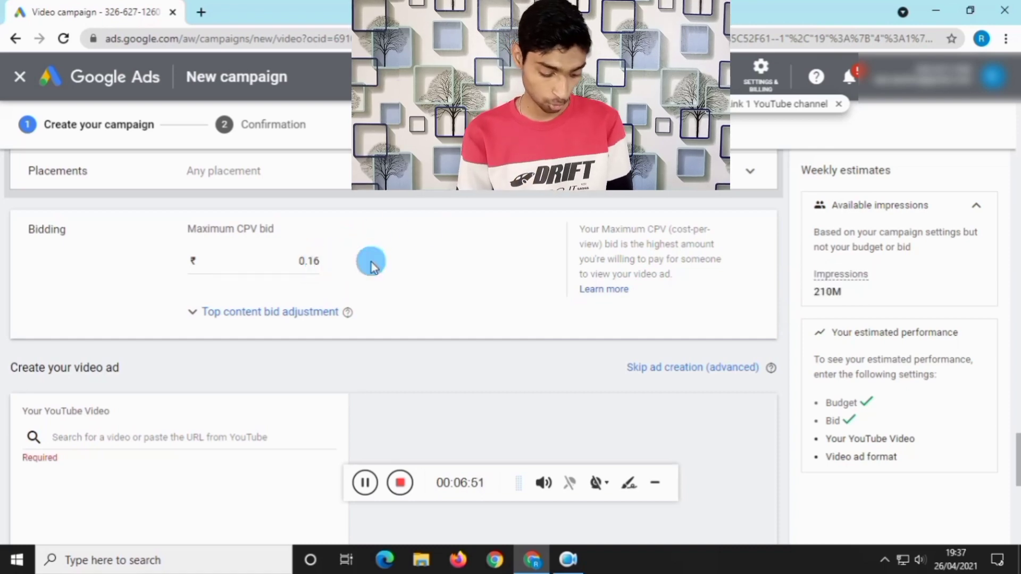
- Search YouTube for "how to get 0.01 cpv on google ads" and select the 08:20 video "How to GET 0.01 CPV on Google ADS?" for the ad
{"action": "scroll", "coordinate": [372, 263], "scroll_direction": "down", "scroll_amount": 3}
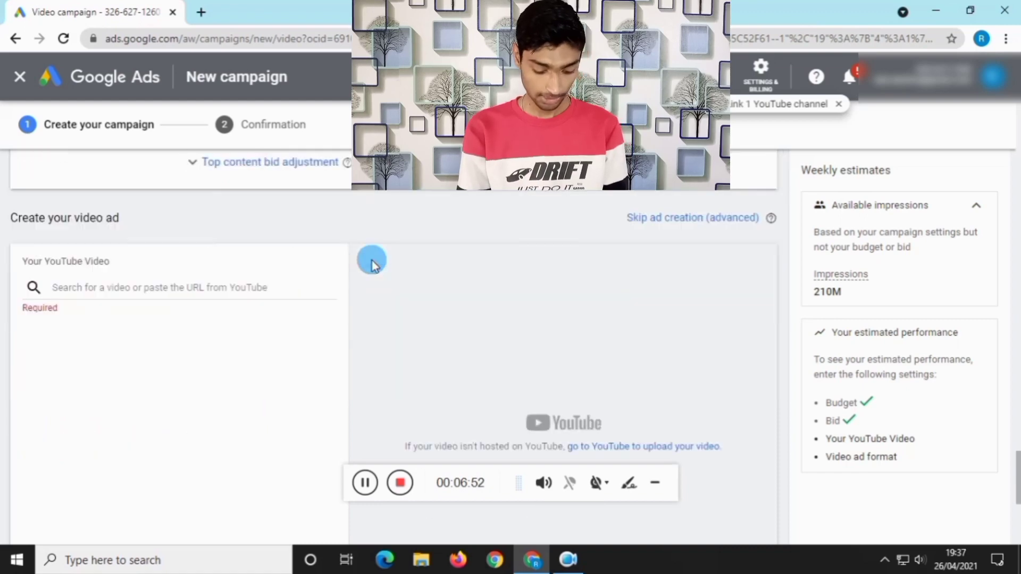
{"action": "left_click", "coordinate": [265, 287]}
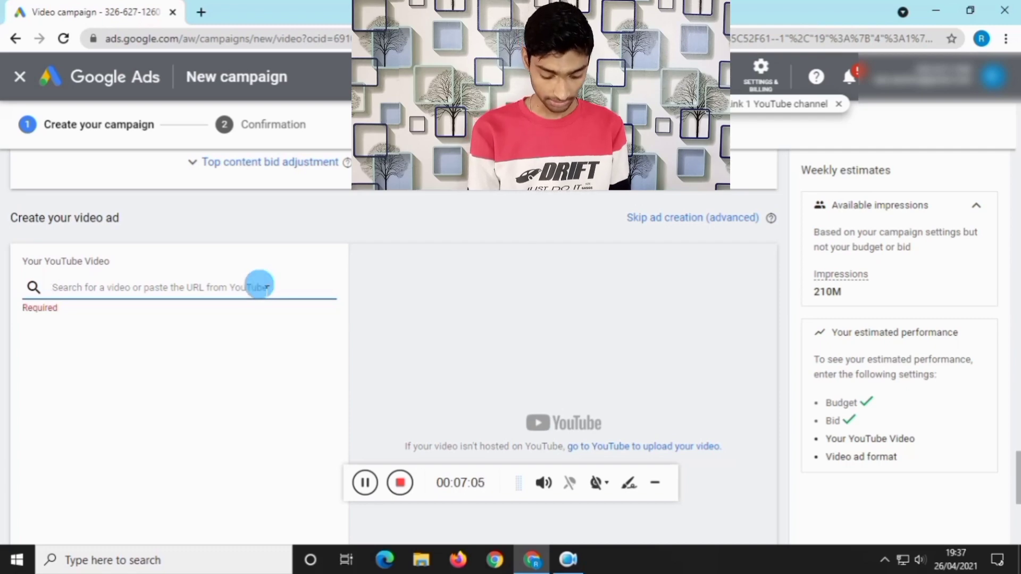
{"action": "type", "text": "how to get 0.01 c"}
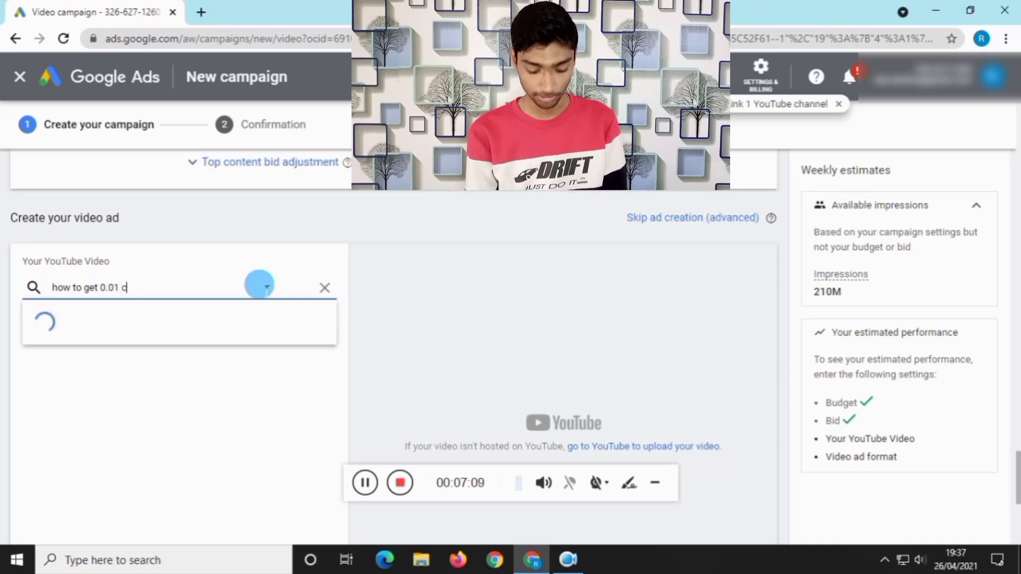
{"action": "type", "text": "pv on googl"}
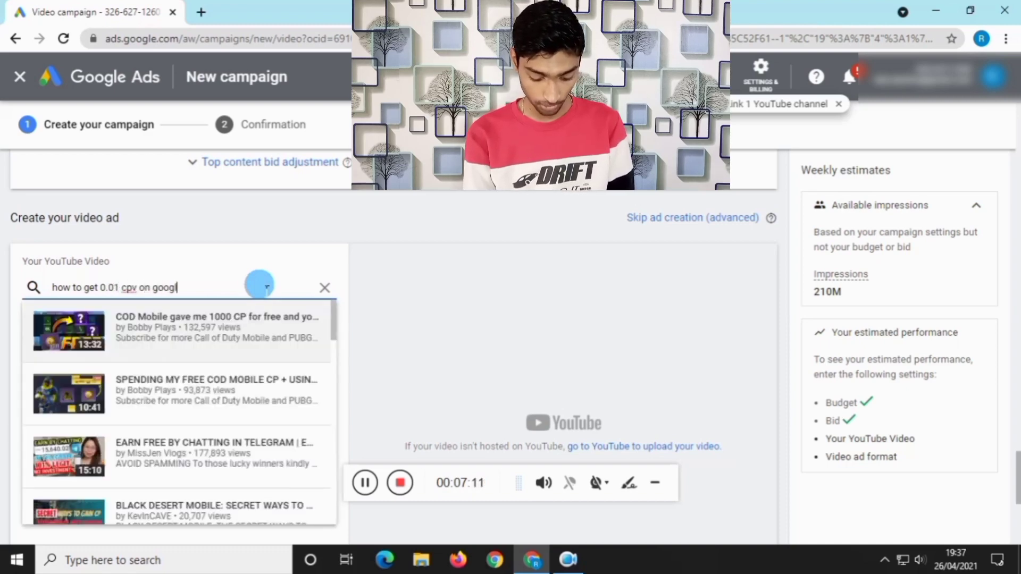
{"action": "type", "text": "re ads"}
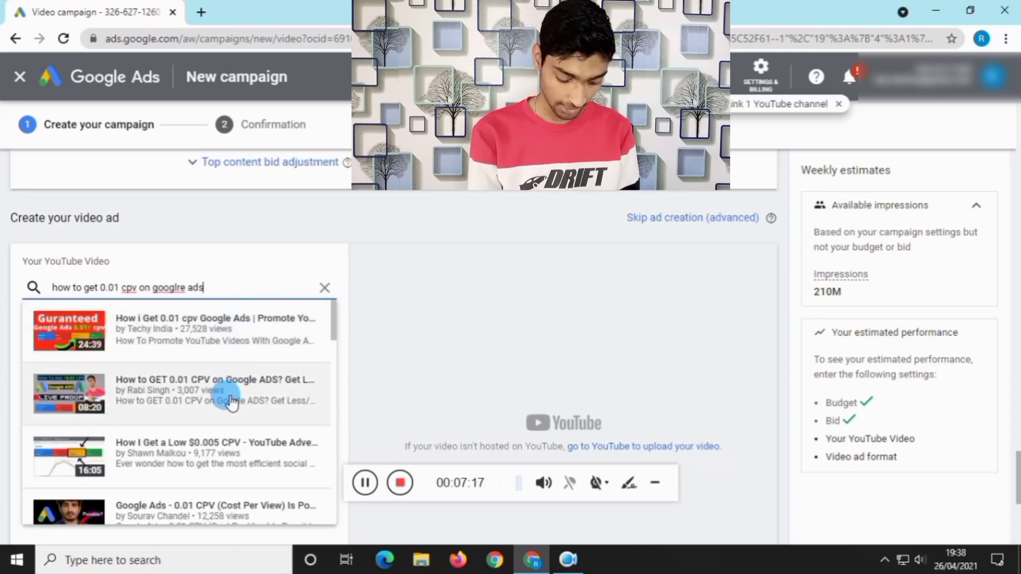
{"action": "left_click", "coordinate": [232, 402]}
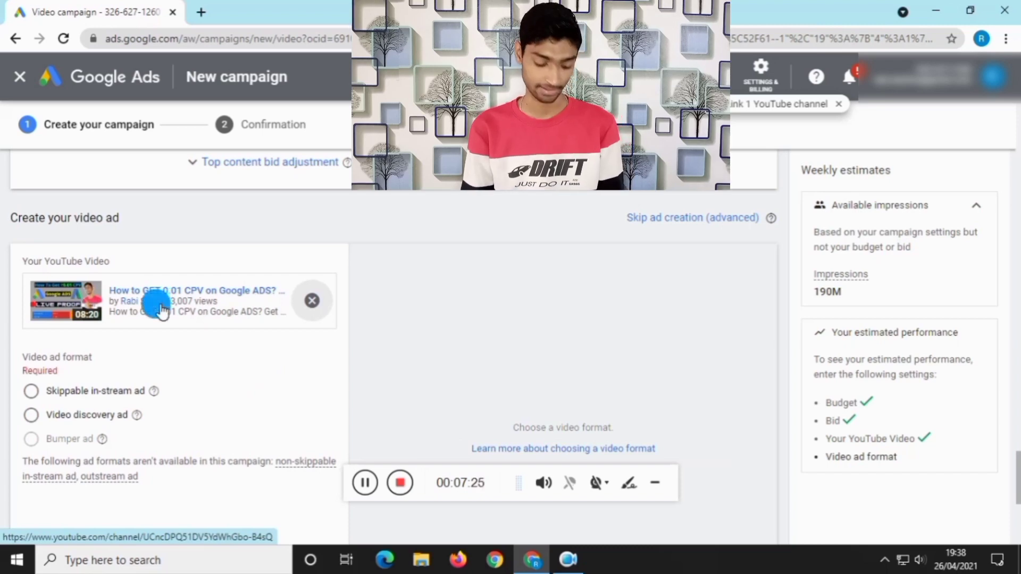
- Set the video ad format to Video discovery ad
{"action": "scroll", "coordinate": [159, 311], "scroll_direction": "down", "scroll_amount": 1}
{"action": "left_click", "coordinate": [68, 343]}
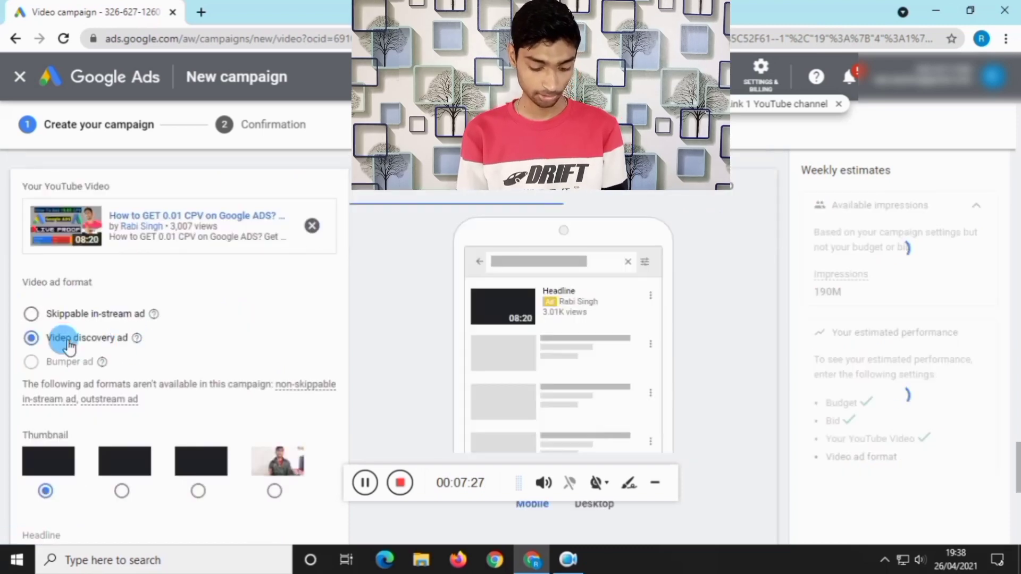
- Enter "Free Fire gameplay" as the headline of the video discovery ad
{"action": "scroll", "coordinate": [385, 335], "scroll_direction": "down", "scroll_amount": 2}
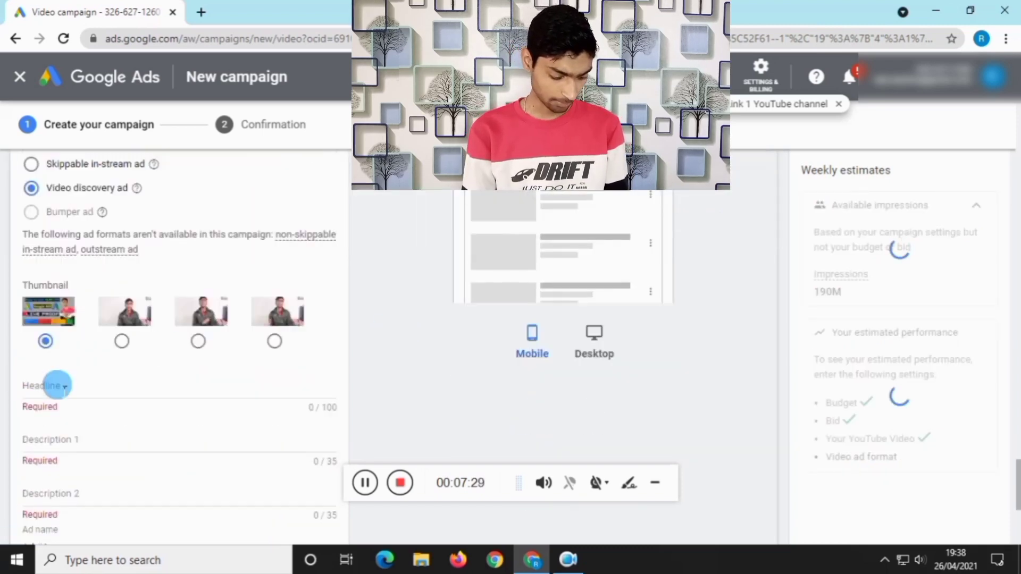
{"action": "left_click", "coordinate": [57, 385]}
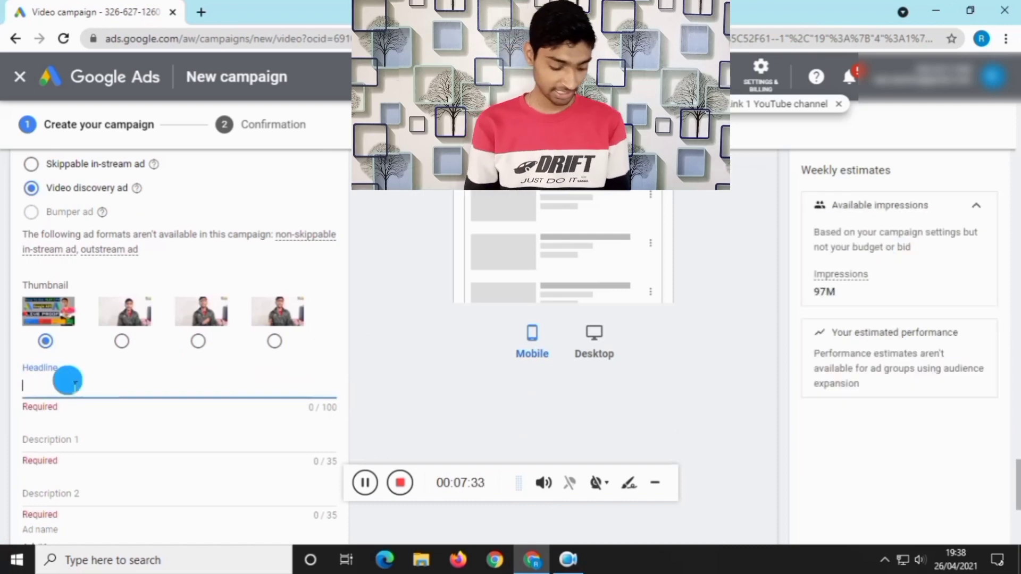
{"action": "type", "text": "fi"}
{"action": "key", "text": "BackSpace"}
{"action": "key", "text": "BackSpace"}
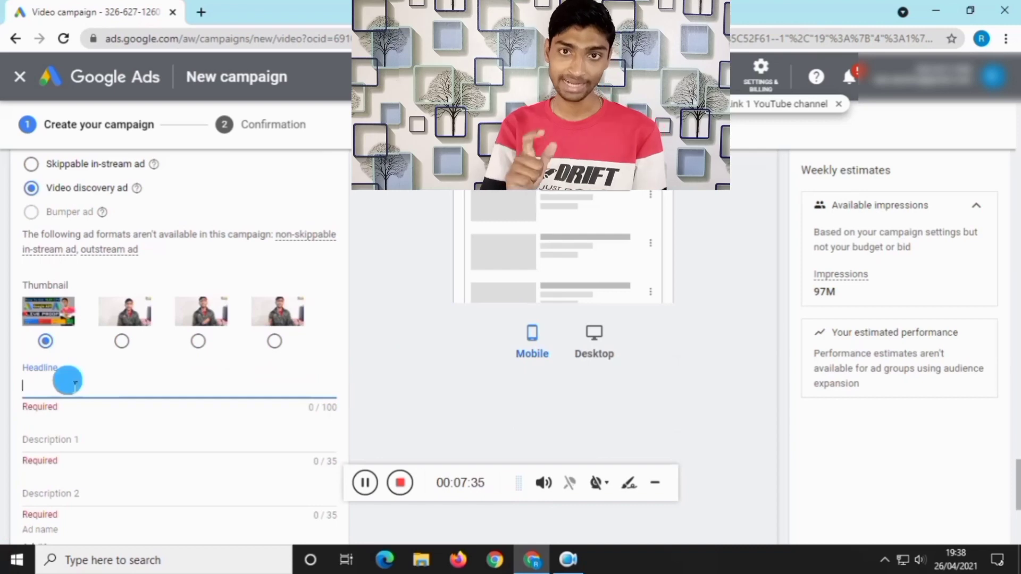
{"action": "type", "text": "F"}
{"action": "type", "text": "ire"}
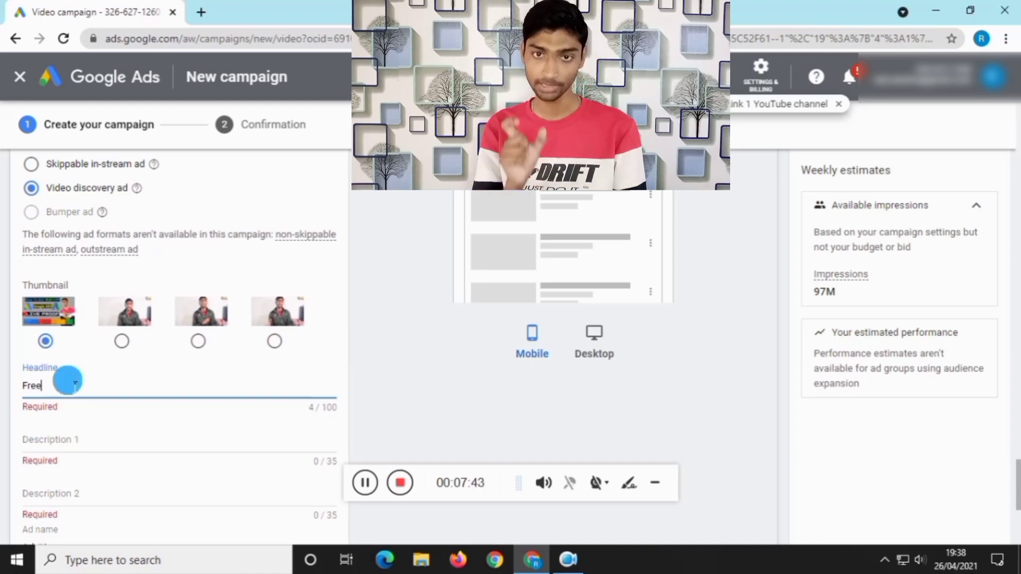
{"action": "type", "text": "F"}
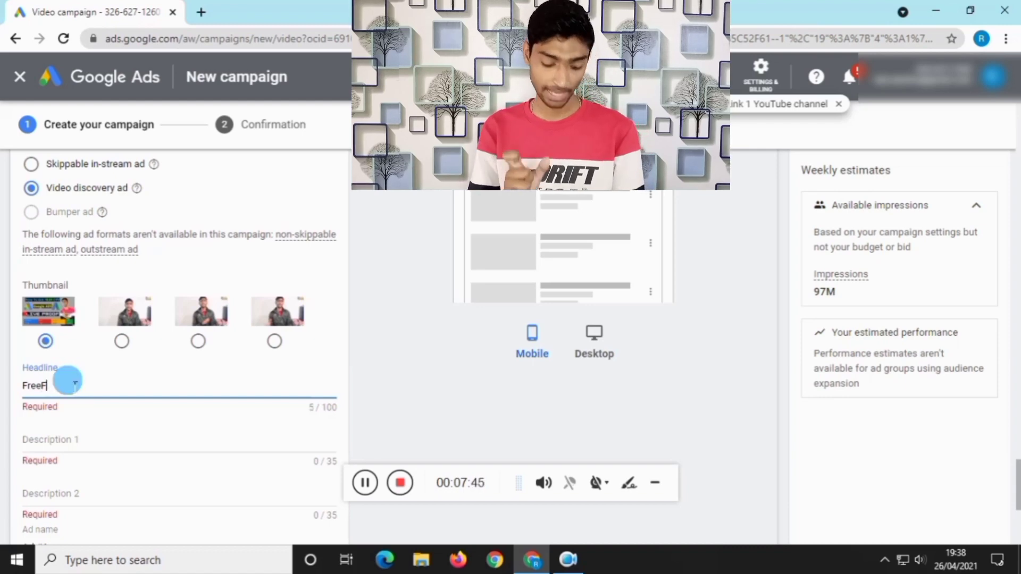
{"action": "type", "text": "ire"}
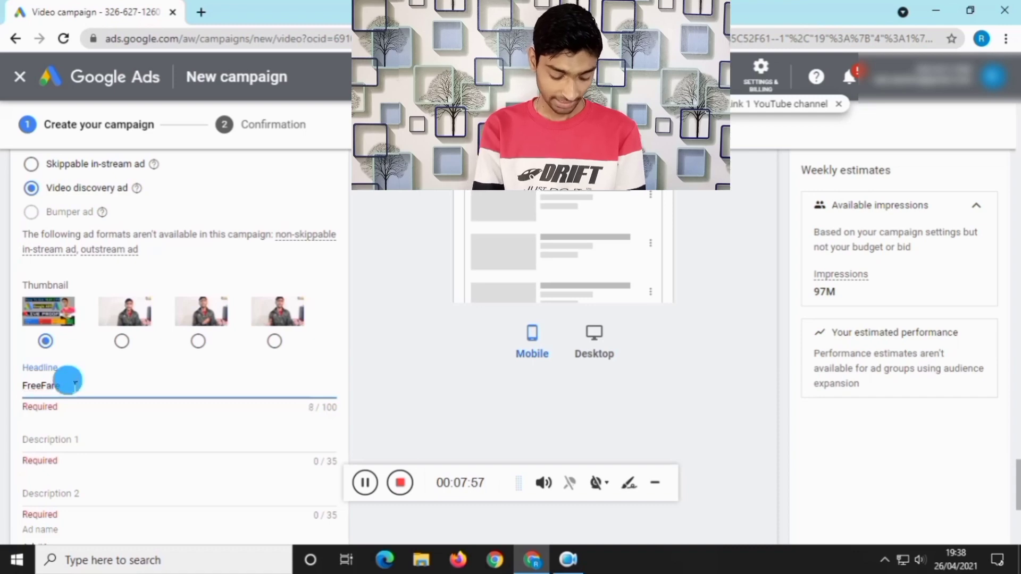
{"action": "type", "text": "e"}
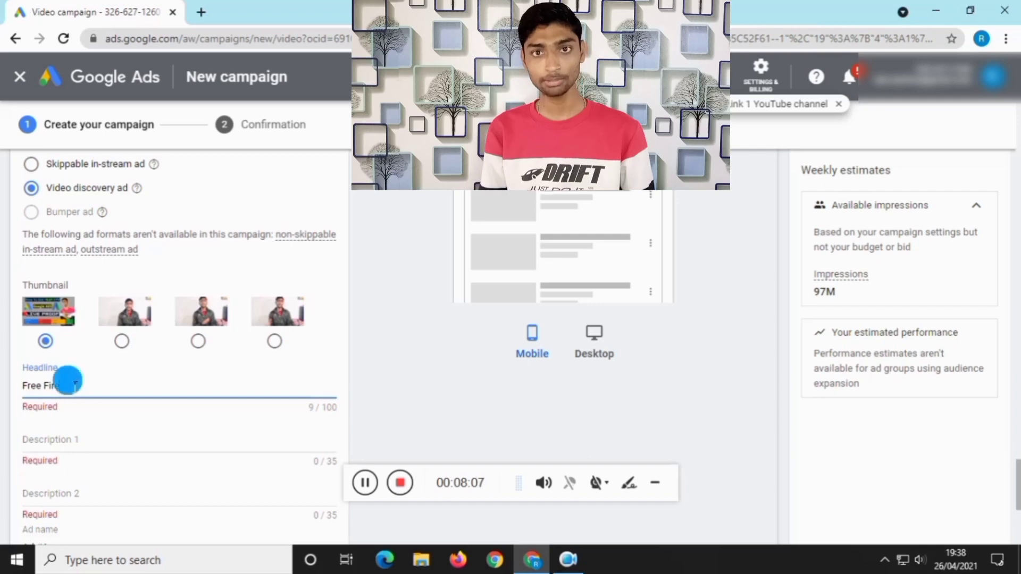
{"action": "type", "text": "gameop"}
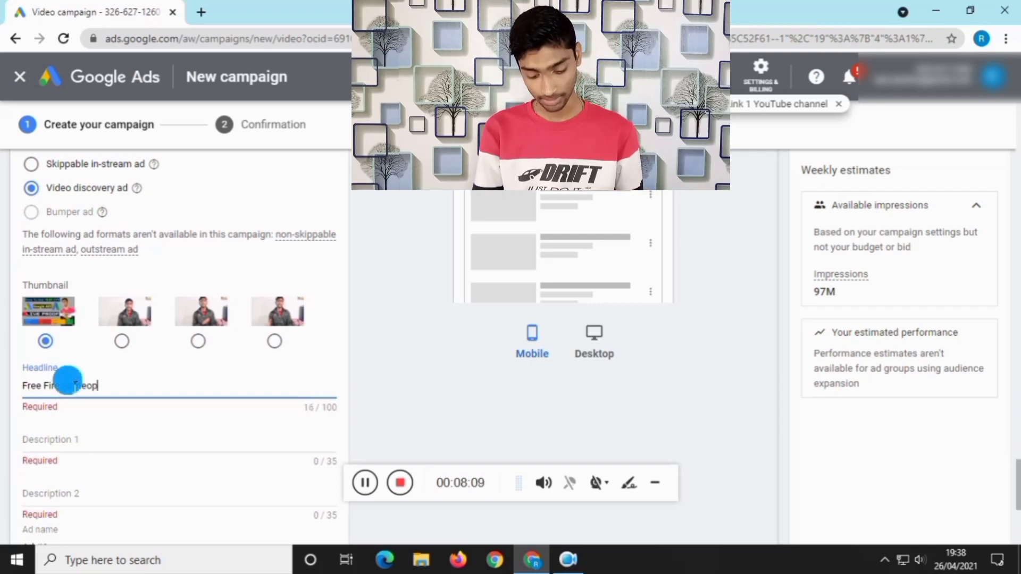
{"action": "type", "text": "lay"}
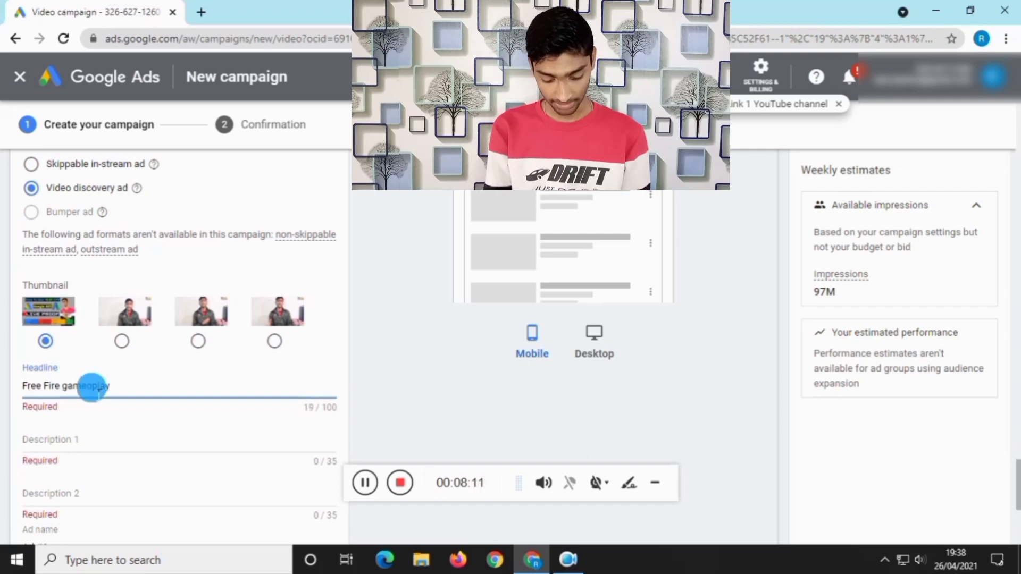
{"action": "key", "text": "Right"}
{"action": "key", "text": "Right"}
{"action": "key", "text": "Right"}
{"action": "key", "text": "Right"}
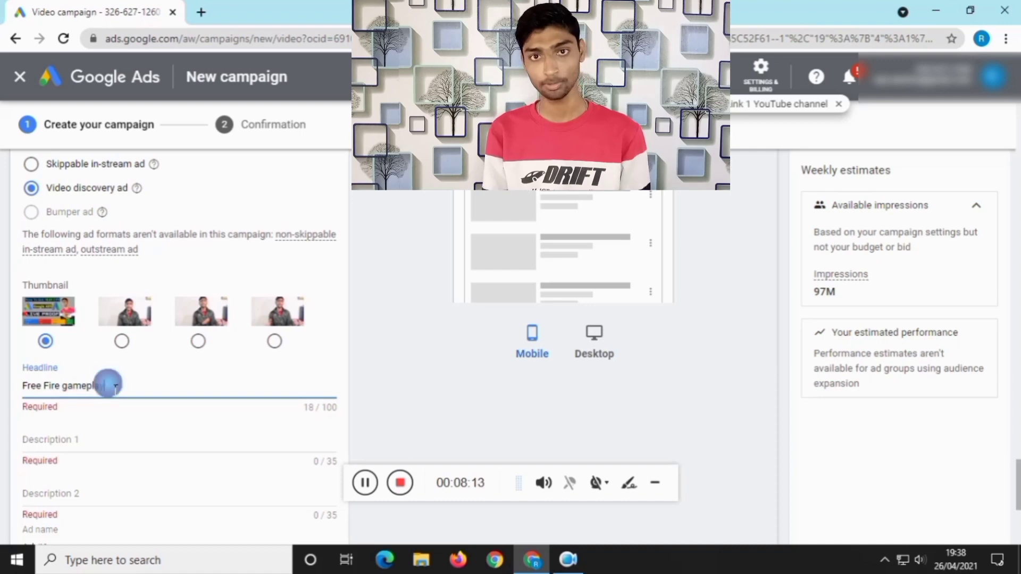
{"action": "type", "text": "youtube"}
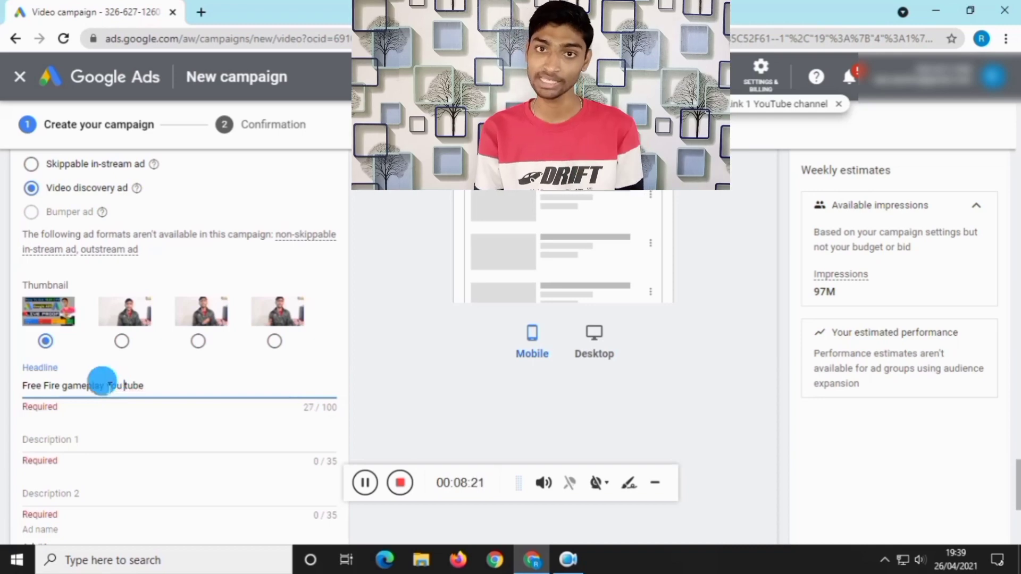
{"action": "left_click_drag", "start_coordinate": [99, 386], "coordinate": [168, 386]}
{"action": "key", "text": "BackSpace"}
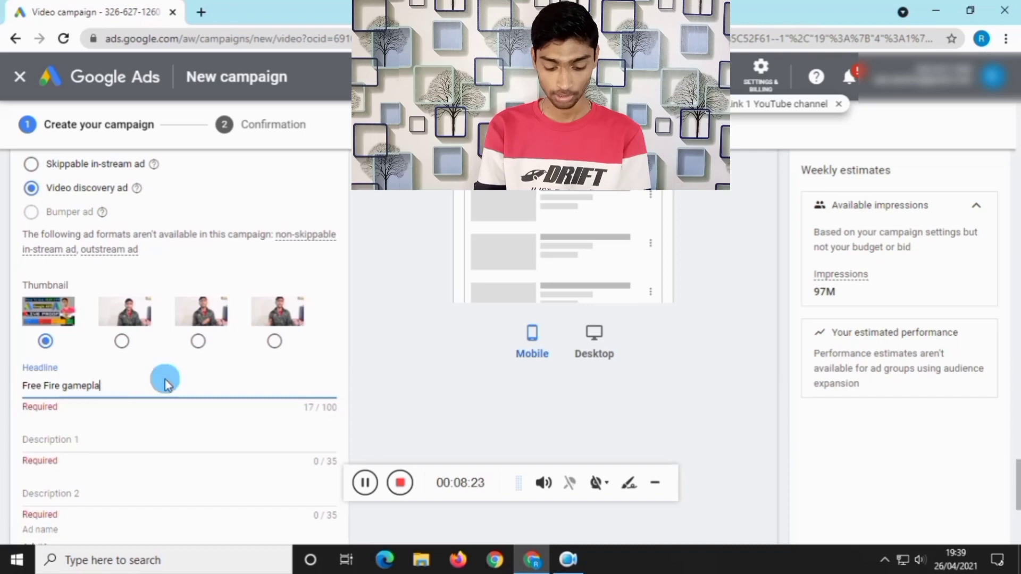
- Copy the headline text "Free Fire gameplay" into both Description 1 and Description 2
{"action": "triple_click", "coordinate": [164, 384]}
{"action": "key", "text": "ctrl+c"}
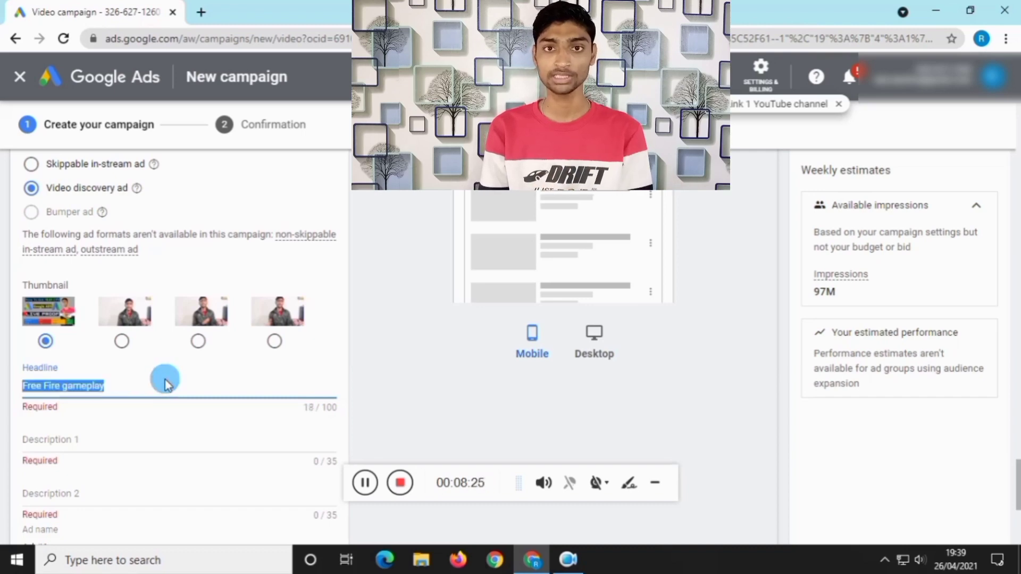
{"action": "left_click", "coordinate": [113, 438]}
{"action": "key", "text": "ctrl+v"}
{"action": "scroll", "coordinate": [112, 434], "scroll_direction": "down", "scroll_amount": 3}
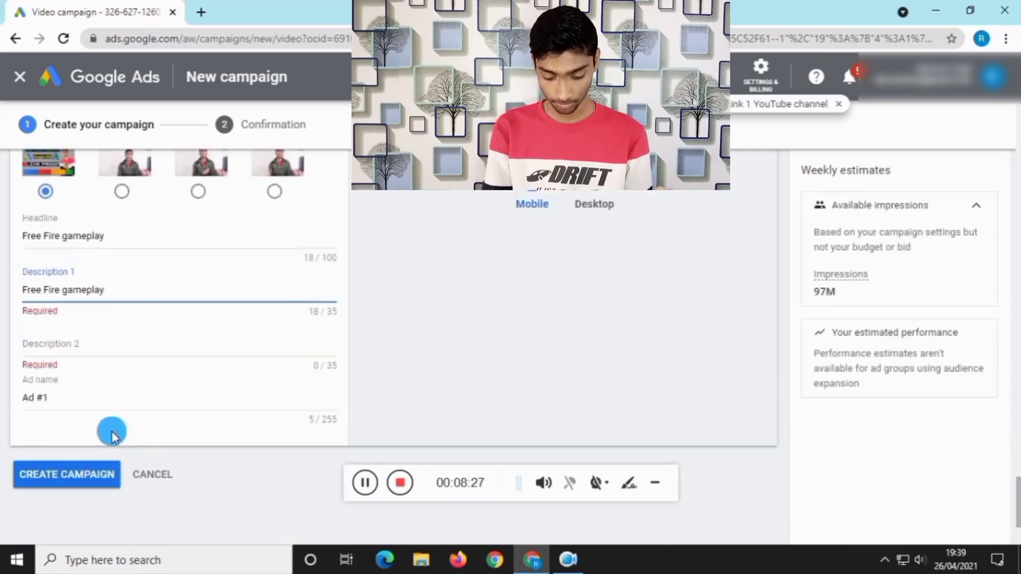
{"action": "left_click", "coordinate": [109, 350]}
{"action": "key", "text": "ctrl+v"}
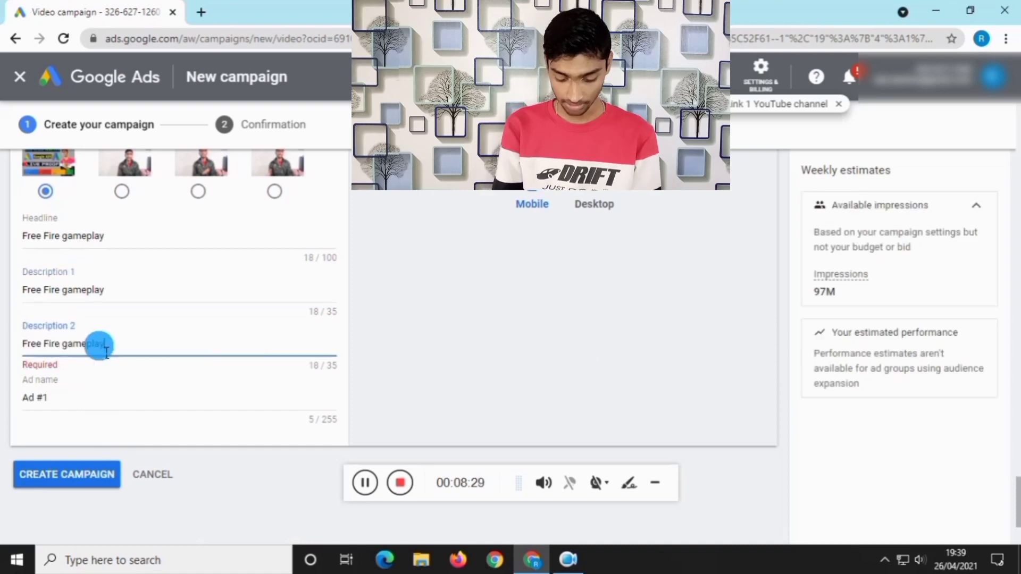
{"action": "scroll", "coordinate": [96, 348], "scroll_direction": "down", "scroll_amount": 2}
{"action": "left_click", "coordinate": [518, 307]}
- Turn audience expansion off, check the estimated weekly views, impressions, average CPV and budget spend, and turn audience expansion back on
{"action": "scroll", "coordinate": [645, 321], "scroll_direction": "up", "scroll_amount": 3}
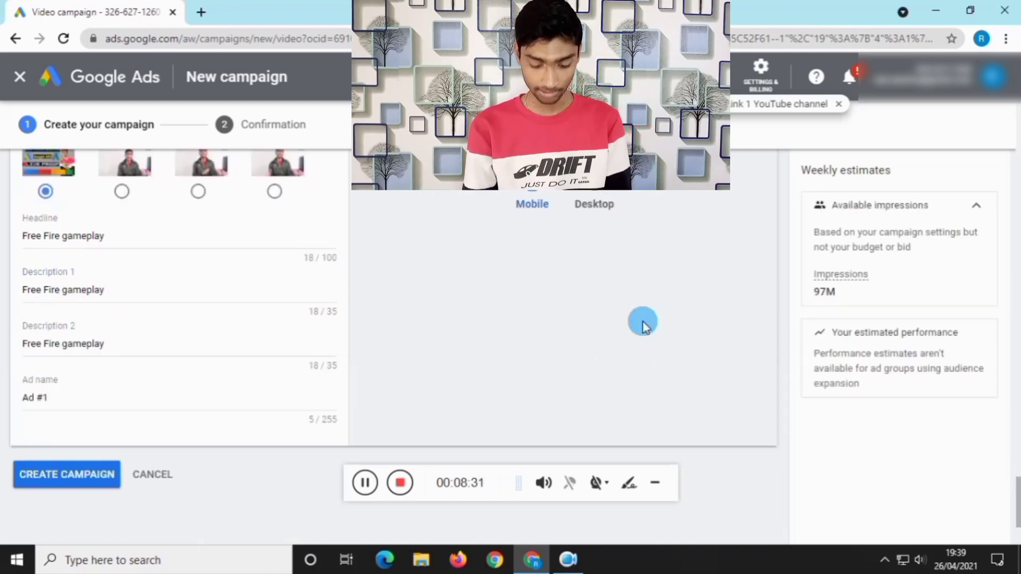
{"action": "scroll", "coordinate": [531, 367], "scroll_direction": "up", "scroll_amount": 15}
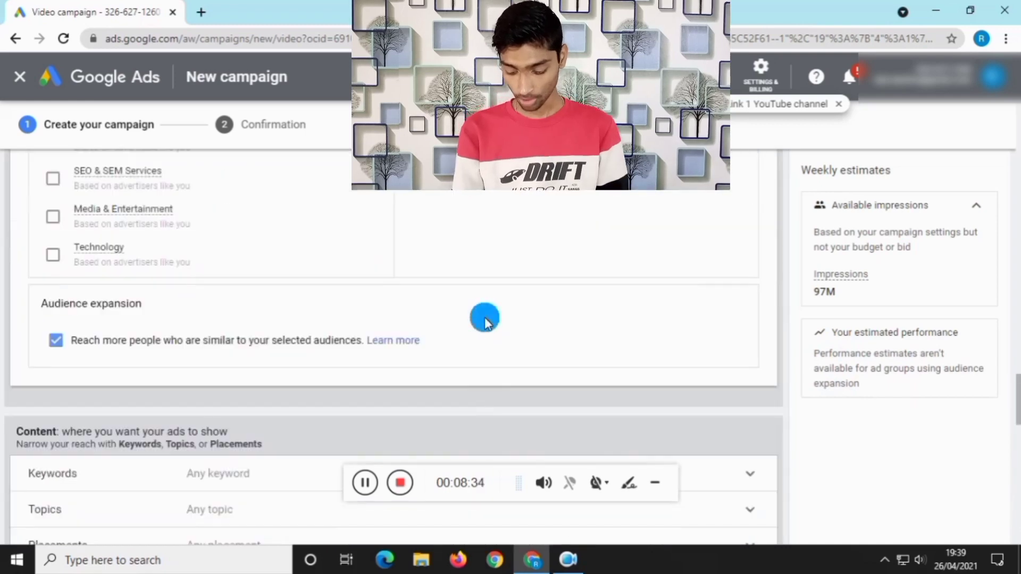
{"action": "left_click", "coordinate": [65, 343]}
{"action": "left_click", "coordinate": [65, 343]}
{"action": "left_click", "coordinate": [66, 343]}
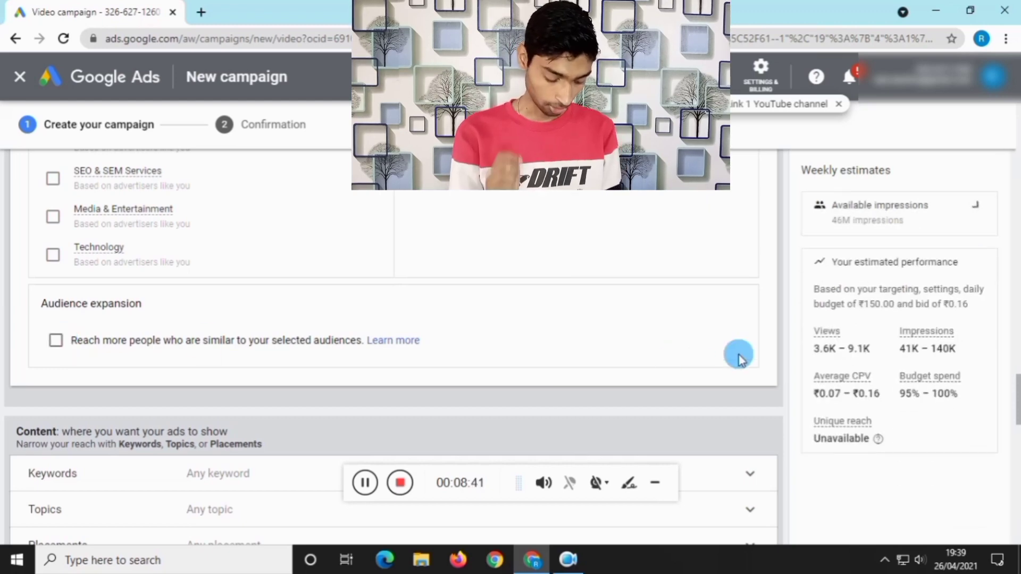
{"action": "left_click_drag", "start_coordinate": [824, 353], "coordinate": [829, 352]}
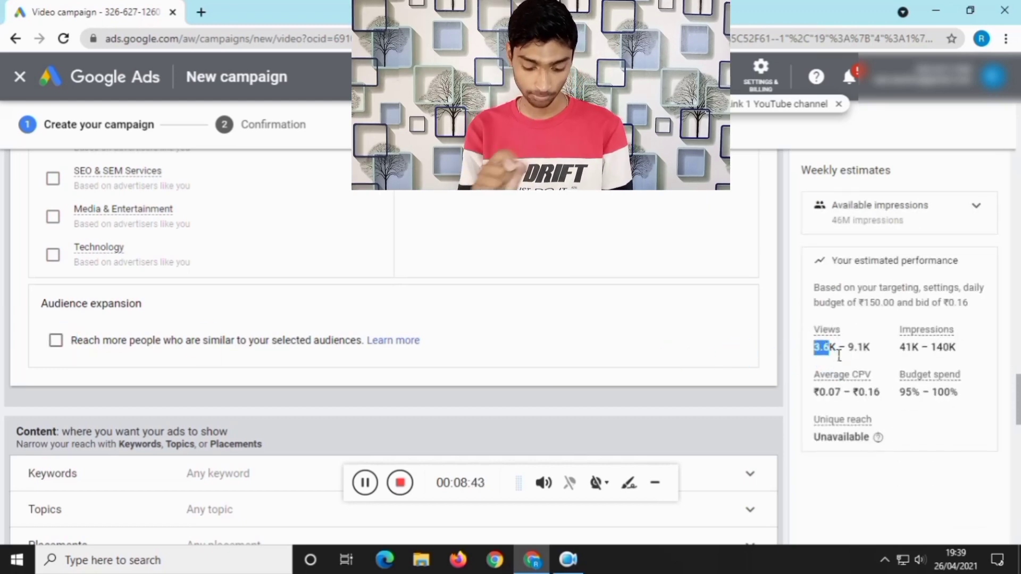
{"action": "mouse_move", "coordinate": [903, 353]}
{"action": "left_mouse_down"}
{"action": "mouse_move", "coordinate": [966, 356]}
{"action": "mouse_move", "coordinate": [920, 354]}
{"action": "left_mouse_up"}
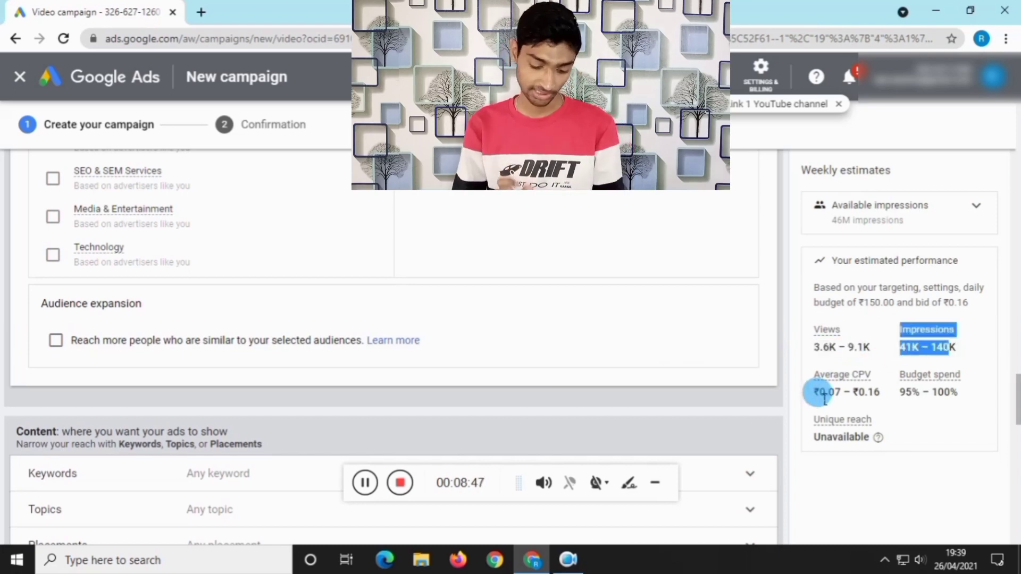
{"action": "left_click_drag", "start_coordinate": [816, 392], "coordinate": [951, 399]}
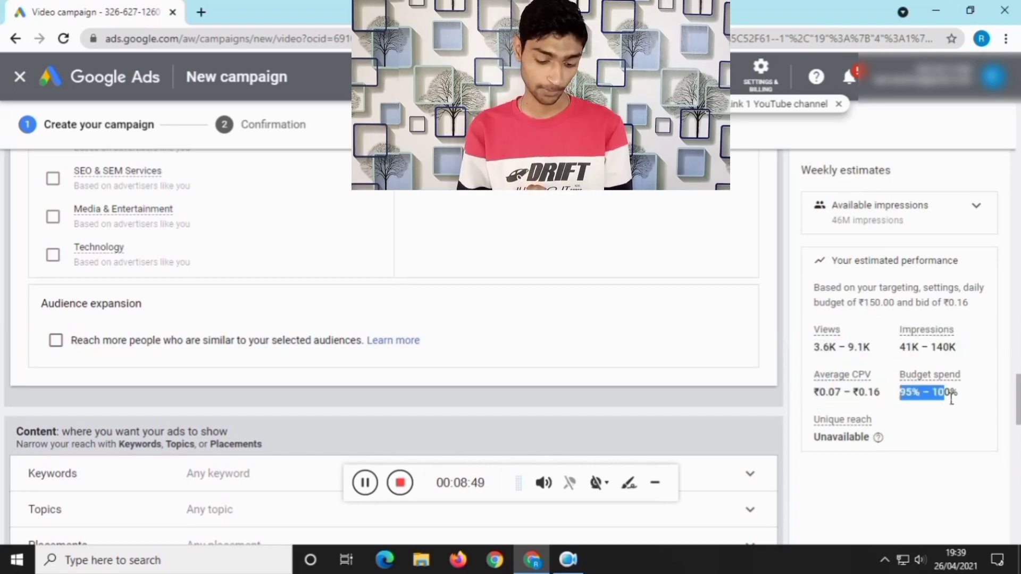
{"action": "left_click", "coordinate": [970, 394]}
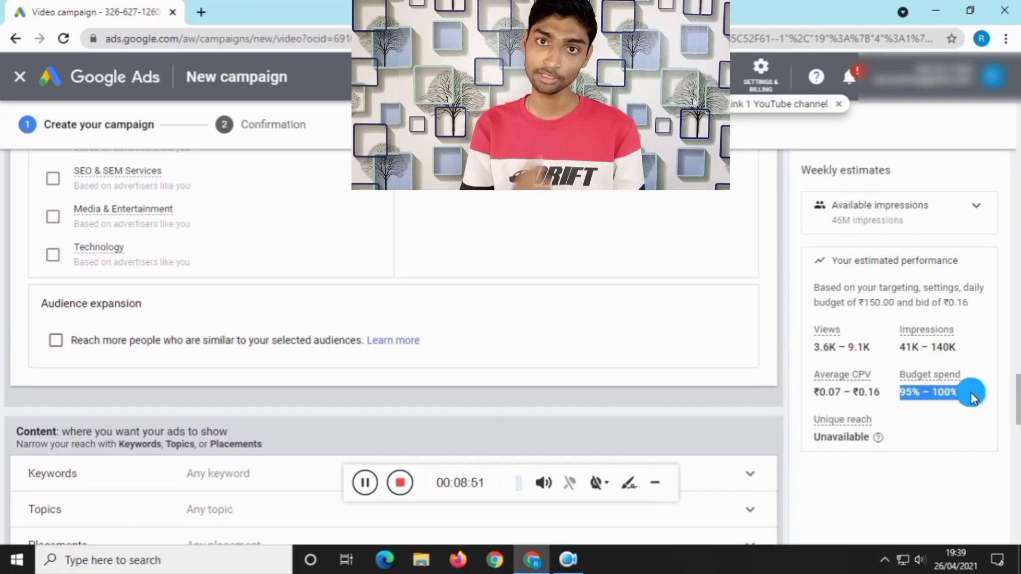
{"action": "left_click", "coordinate": [791, 378]}
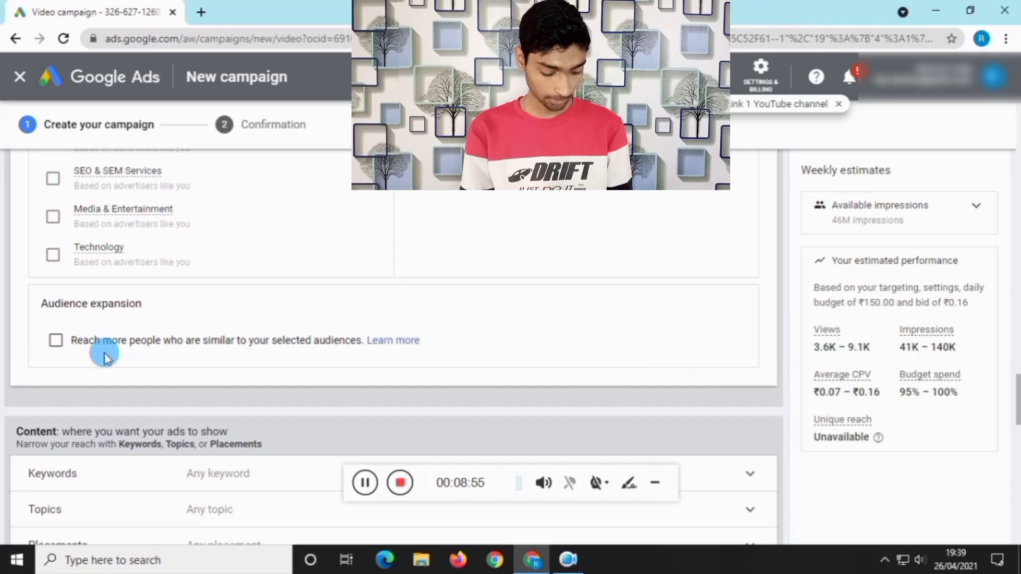
{"action": "left_click", "coordinate": [56, 340]}
- Create the campaign with the completed settings and ad
{"action": "scroll", "coordinate": [675, 366], "scroll_direction": "down", "scroll_amount": 7}
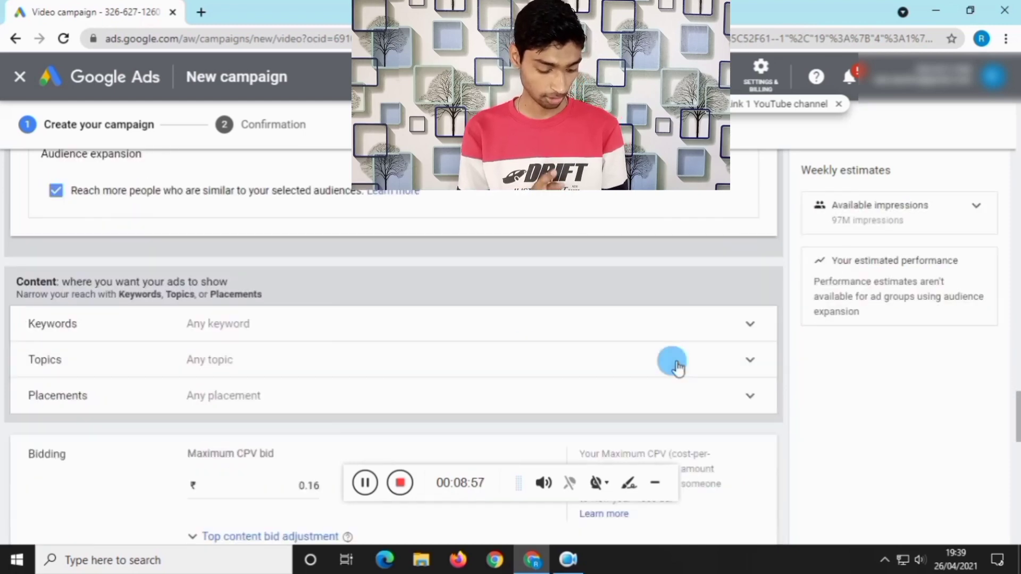
{"action": "scroll", "coordinate": [744, 346], "scroll_direction": "down", "scroll_amount": 15}
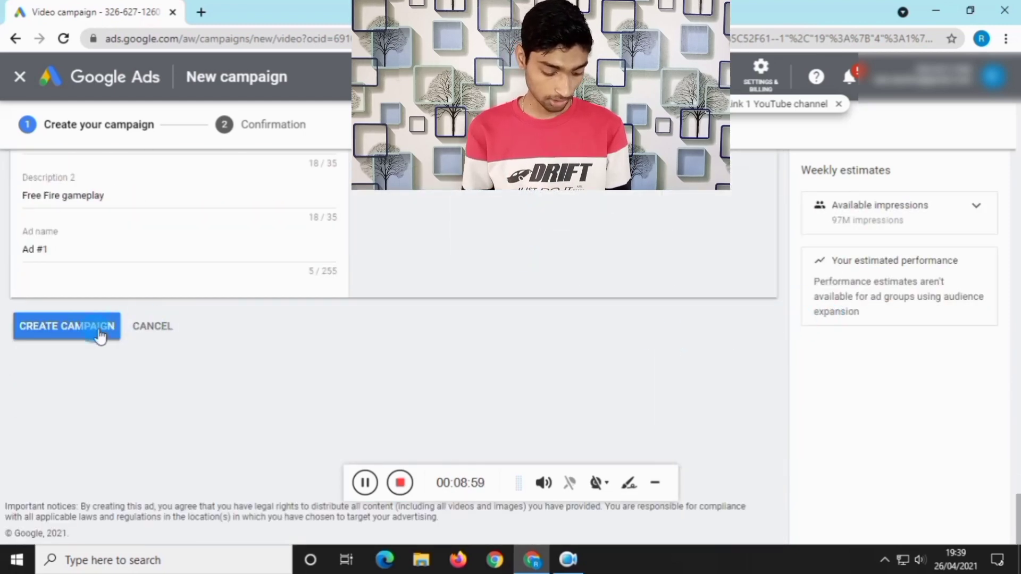
{"action": "left_click", "coordinate": [75, 332]}
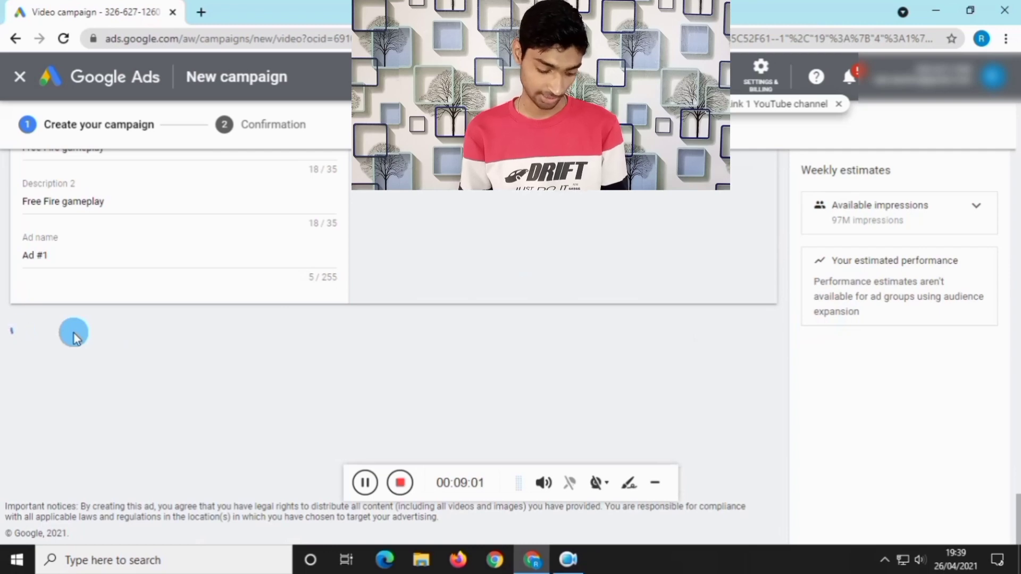